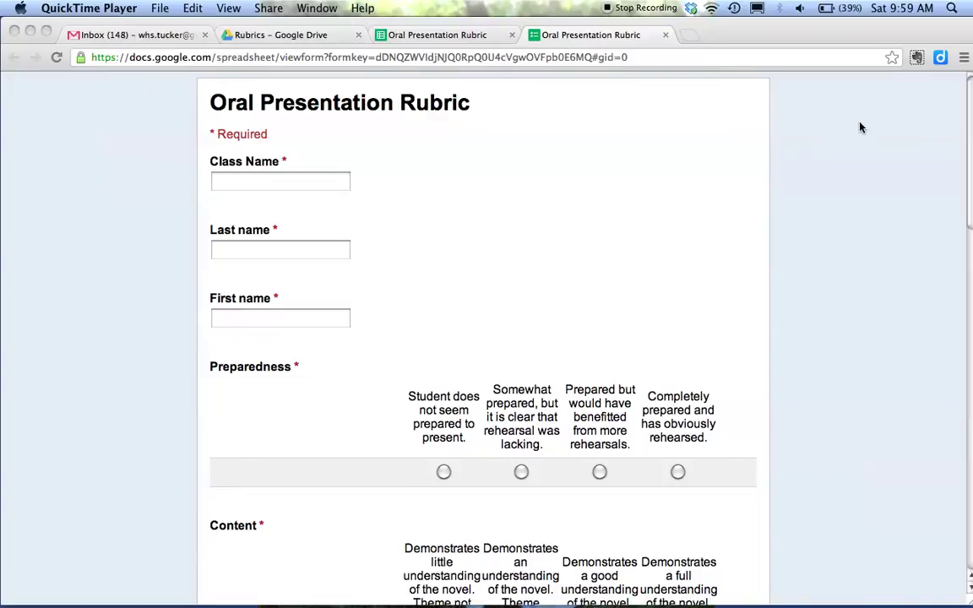
Step: Review the Oral Presentation Rubric form from the class name field through the scoring criteria to the comments box
scroll(861, 127, "down", 4)
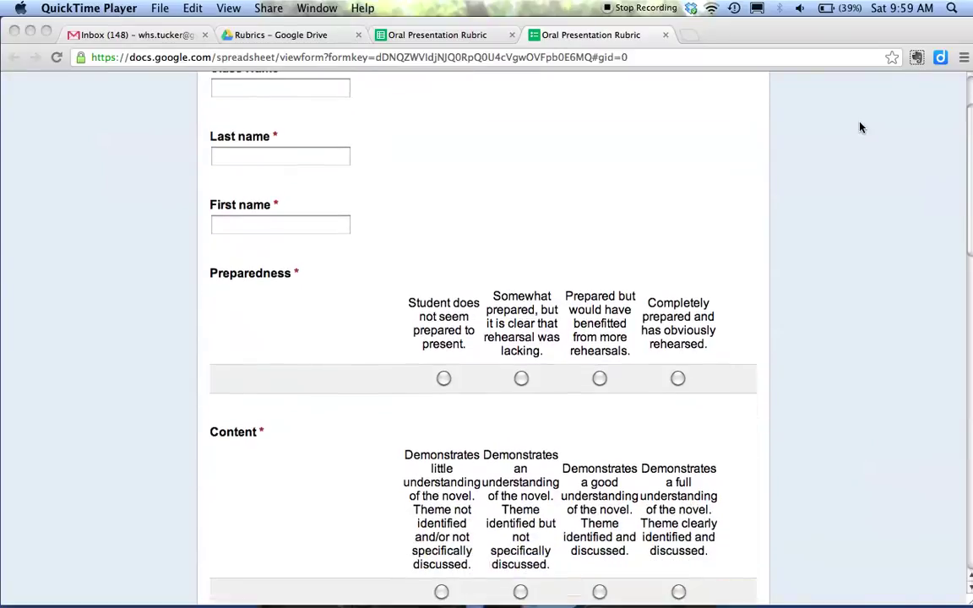
scroll(861, 127, "down", 3)
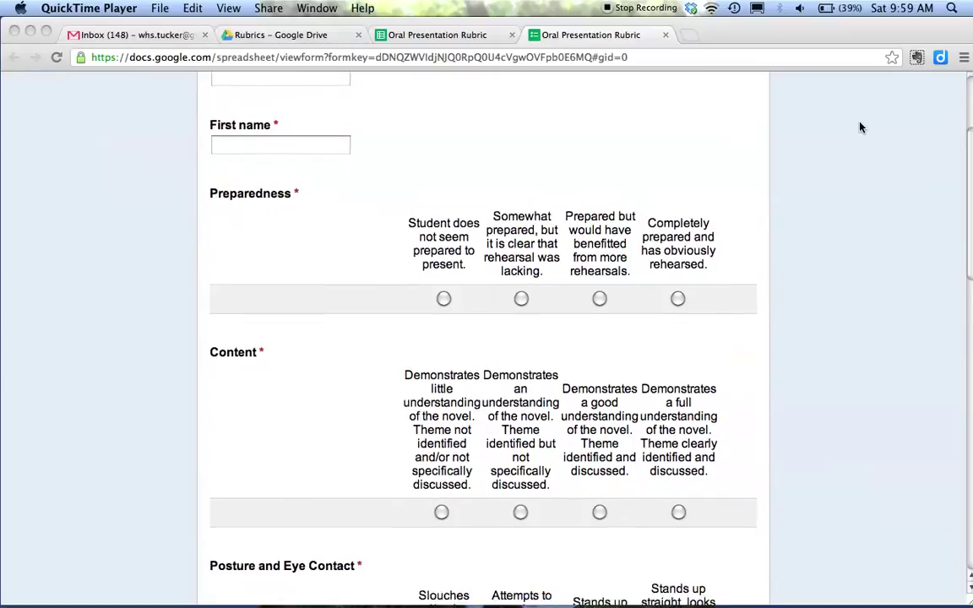
scroll(861, 127, "down", 4)
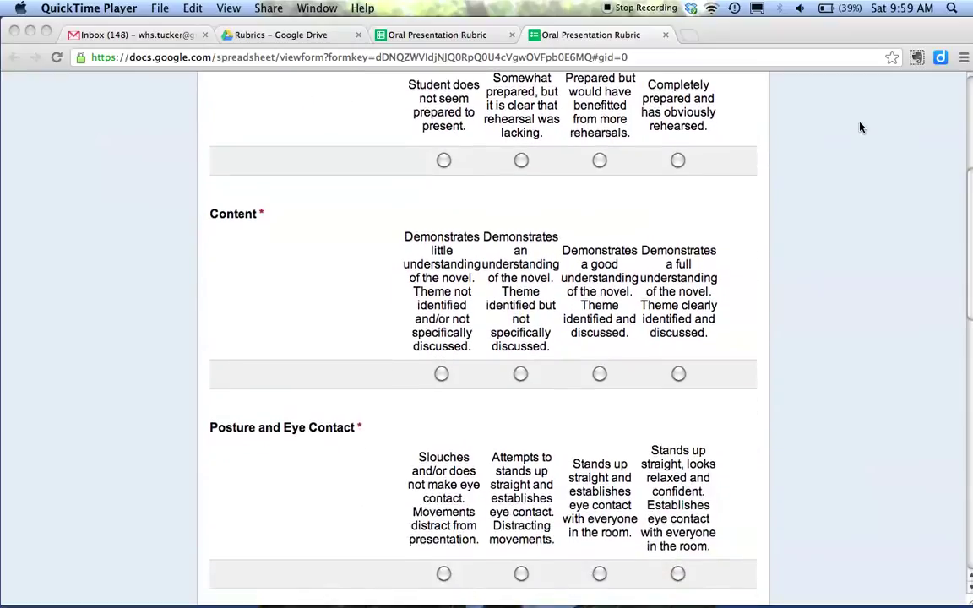
scroll(861, 127, "down", 3)
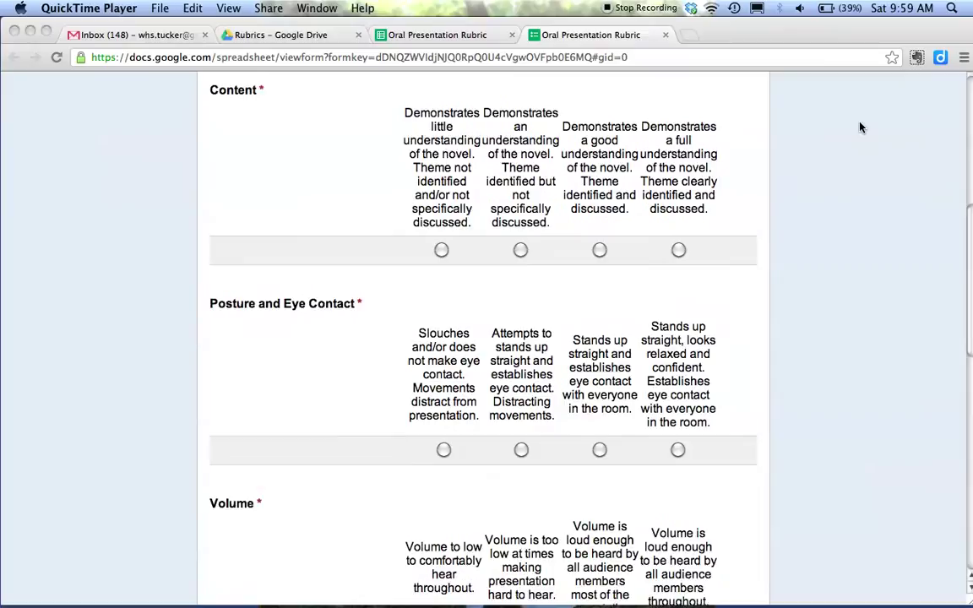
scroll(861, 126, "down", 5)
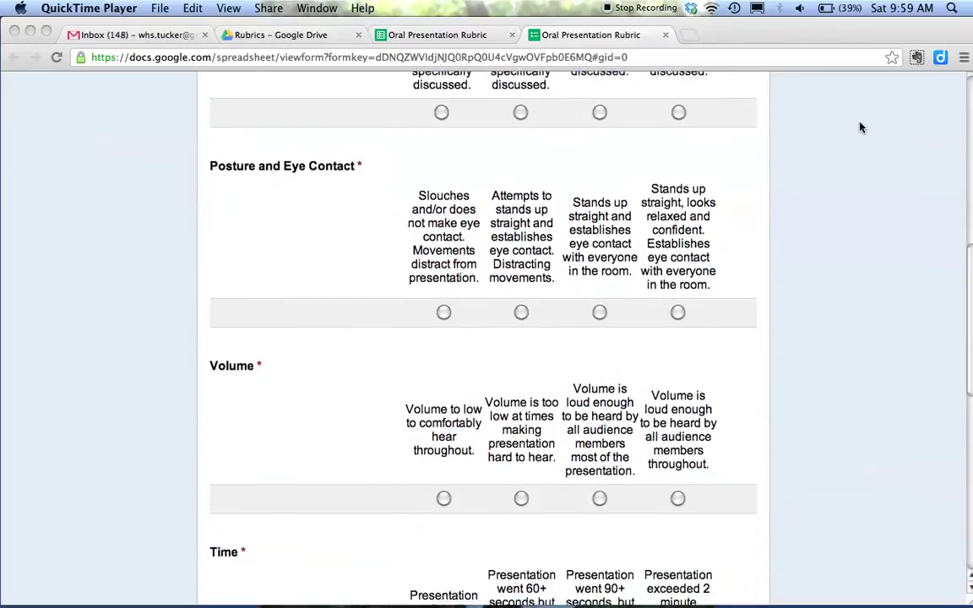
scroll(861, 127, "down", 4)
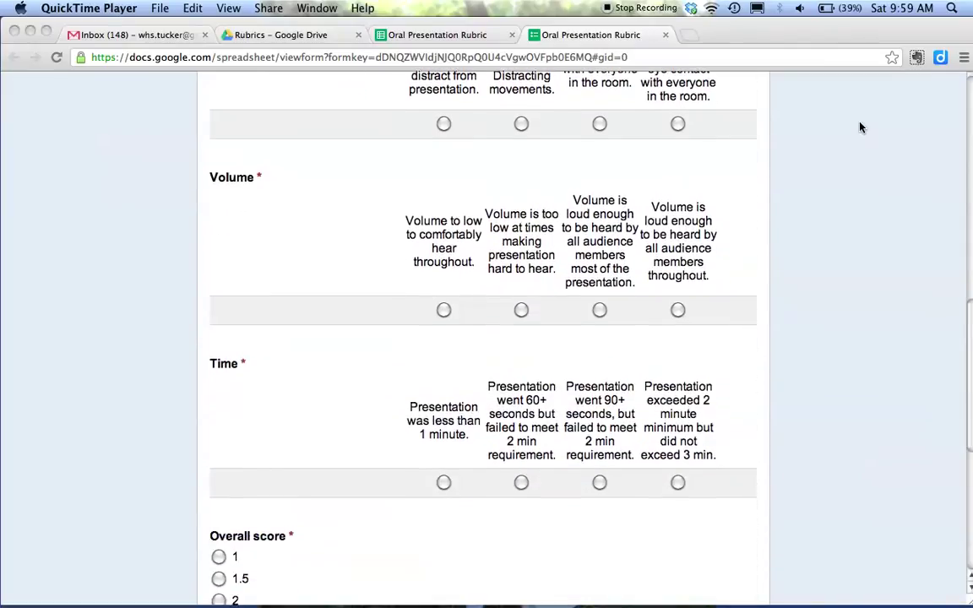
scroll(861, 127, "down", 5)
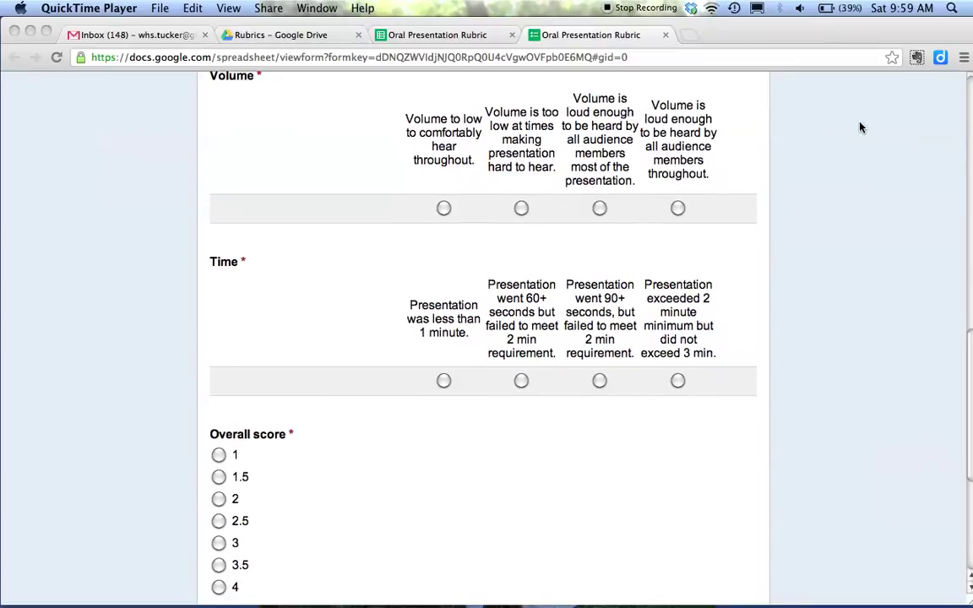
scroll(861, 126, "down", 3)
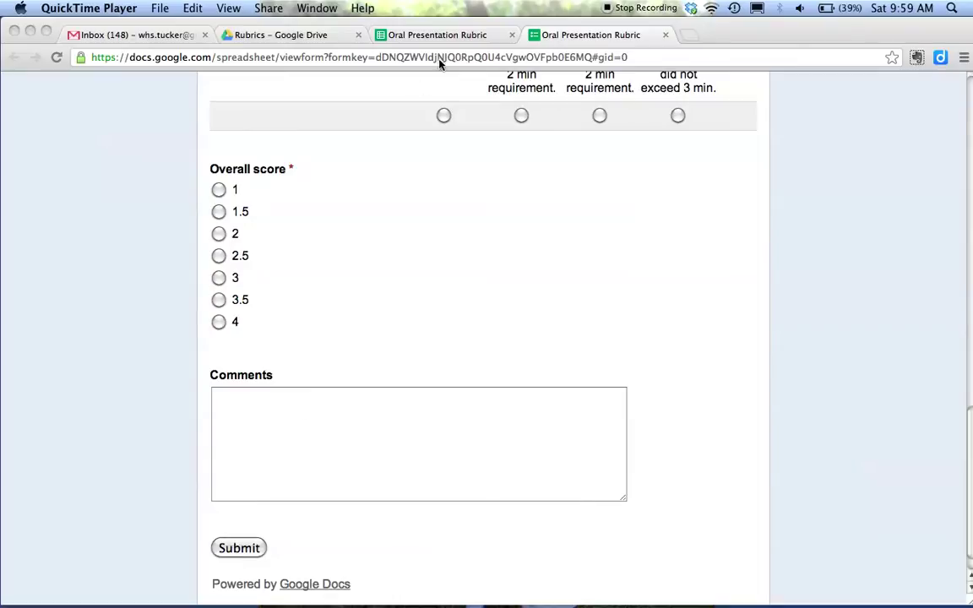
Step: Switch to the rubric's response spreadsheet and search the Script Gallery for FormEmailer
left_click(443, 36)
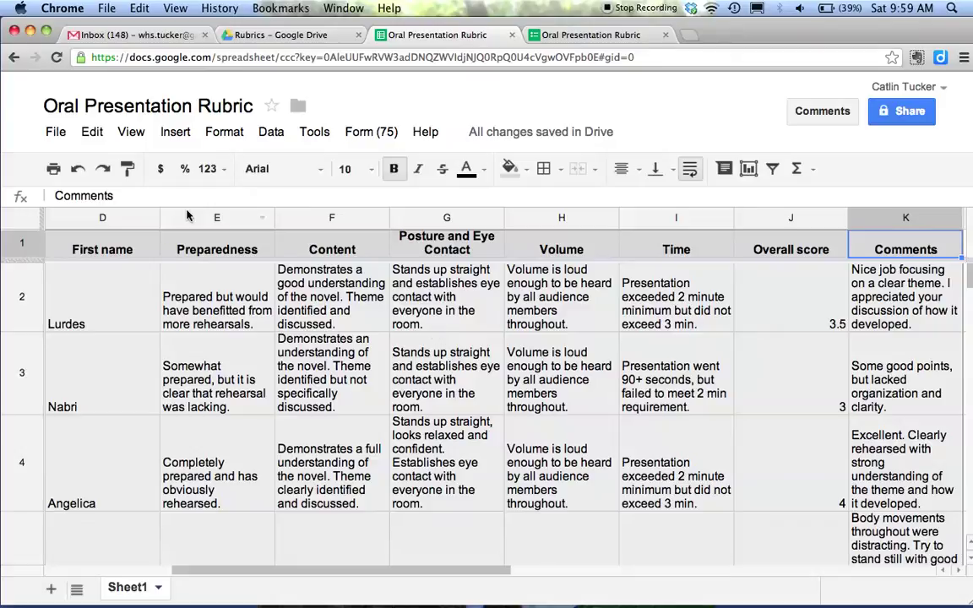
left_click(176, 132)
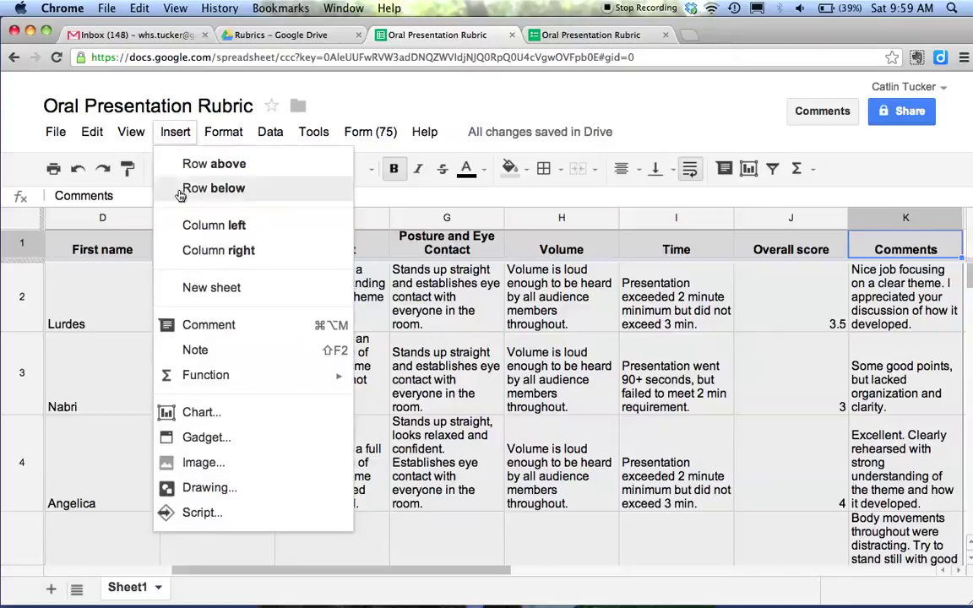
left_click(202, 515)
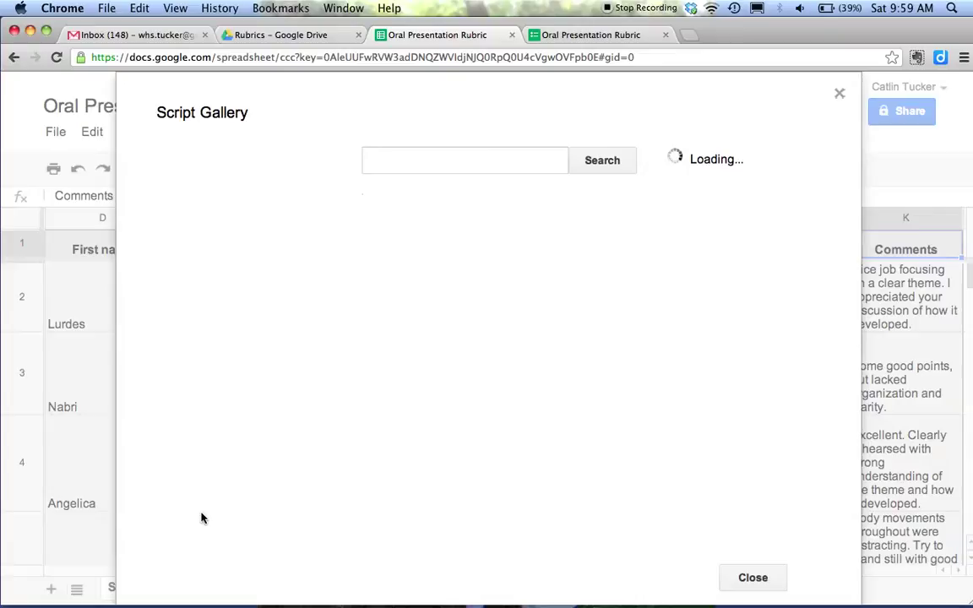
left_click(416, 166)
type("F")
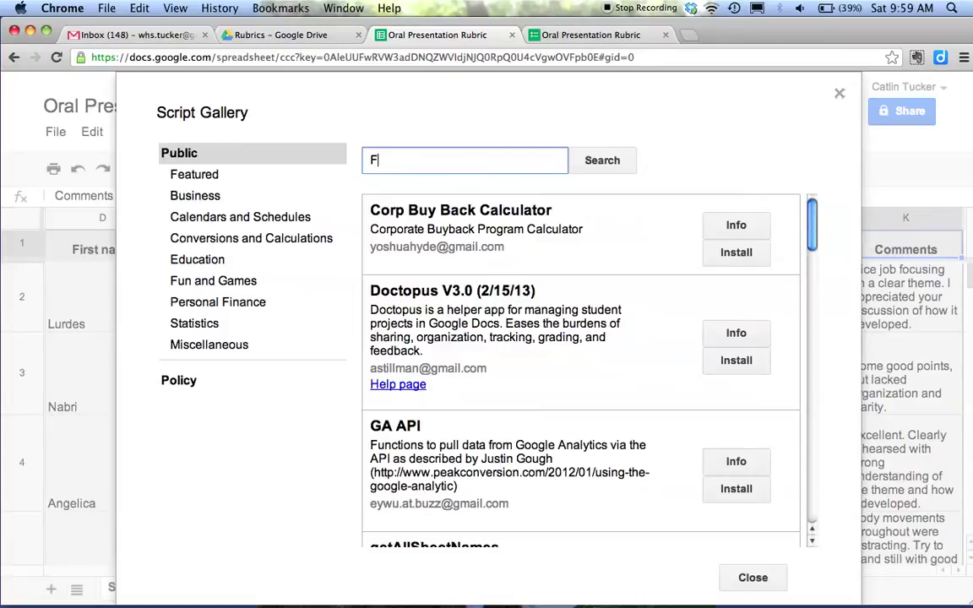
type("ormEmailer")
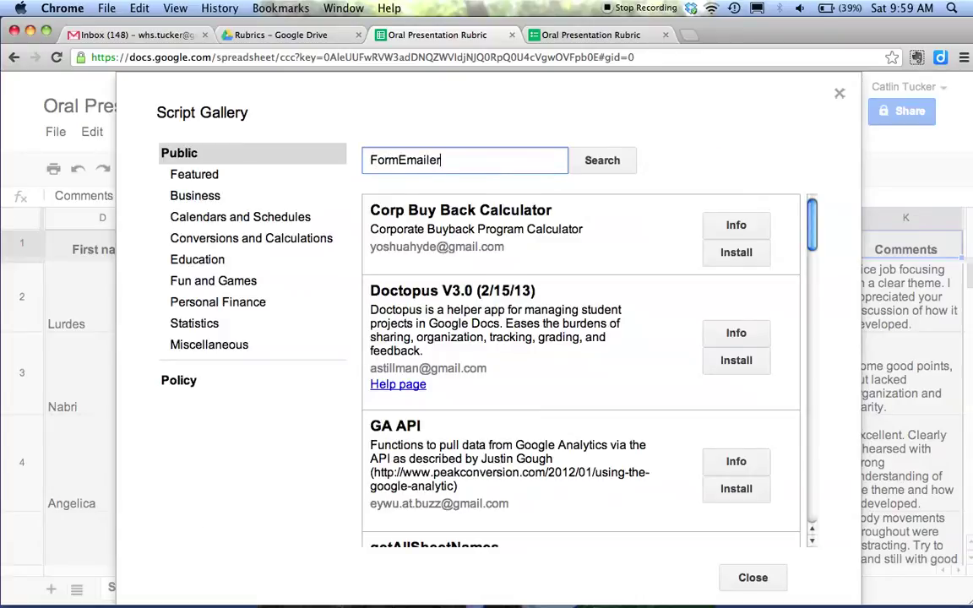
left_click(600, 160)
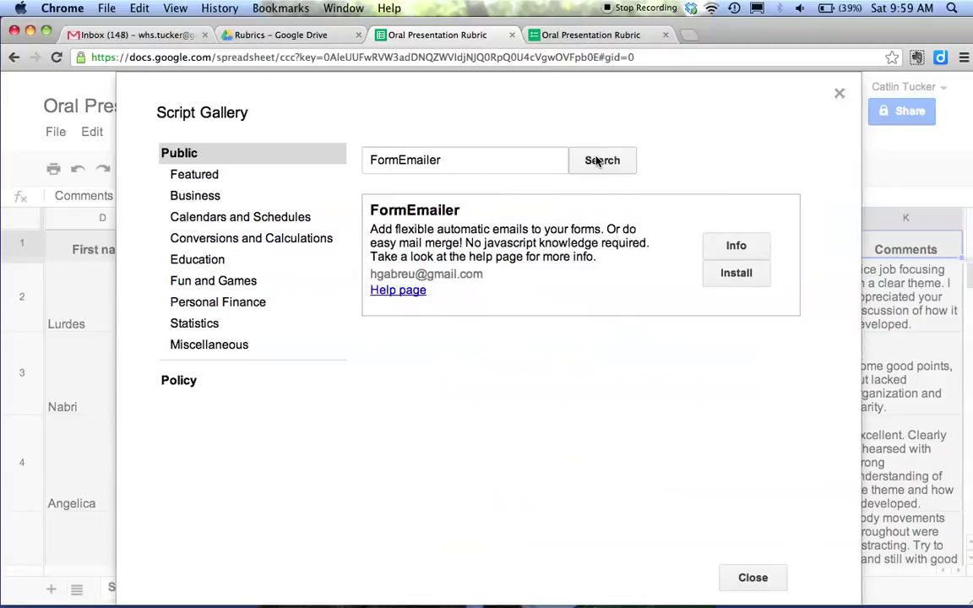
Step: Install the FormEmailer script, authorize it to run, and close the Script Gallery
left_click(748, 274)
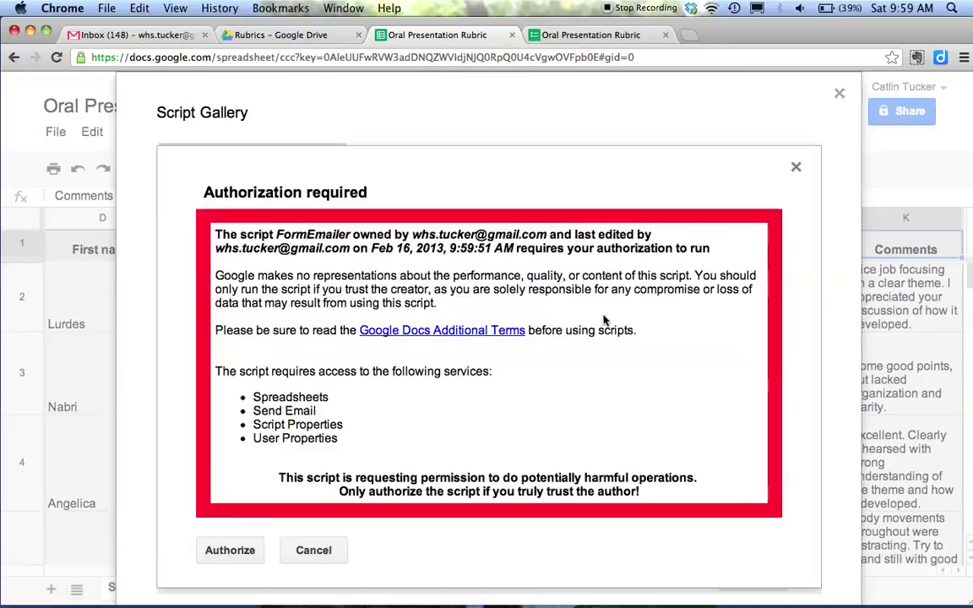
left_click(217, 560)
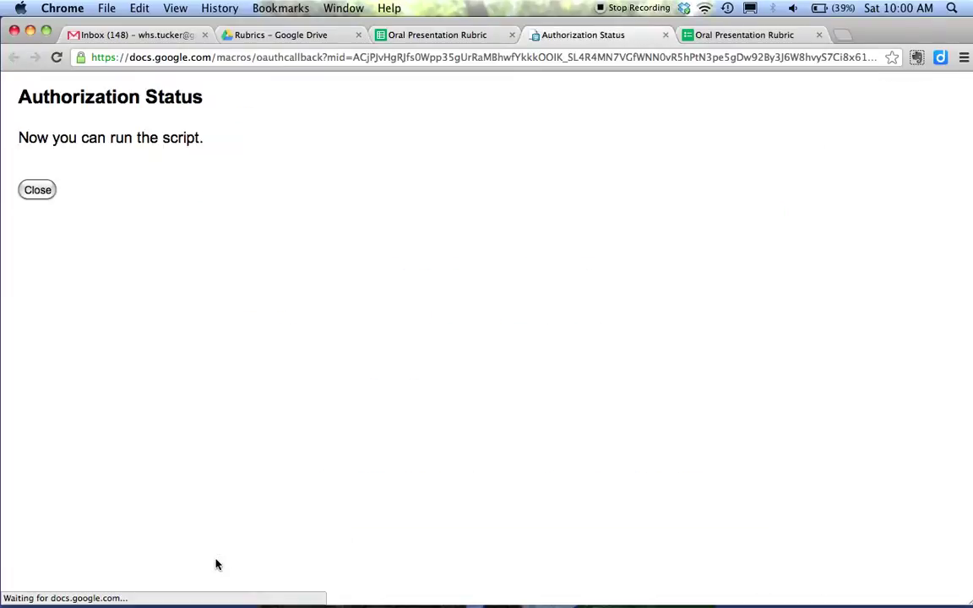
left_click(28, 194)
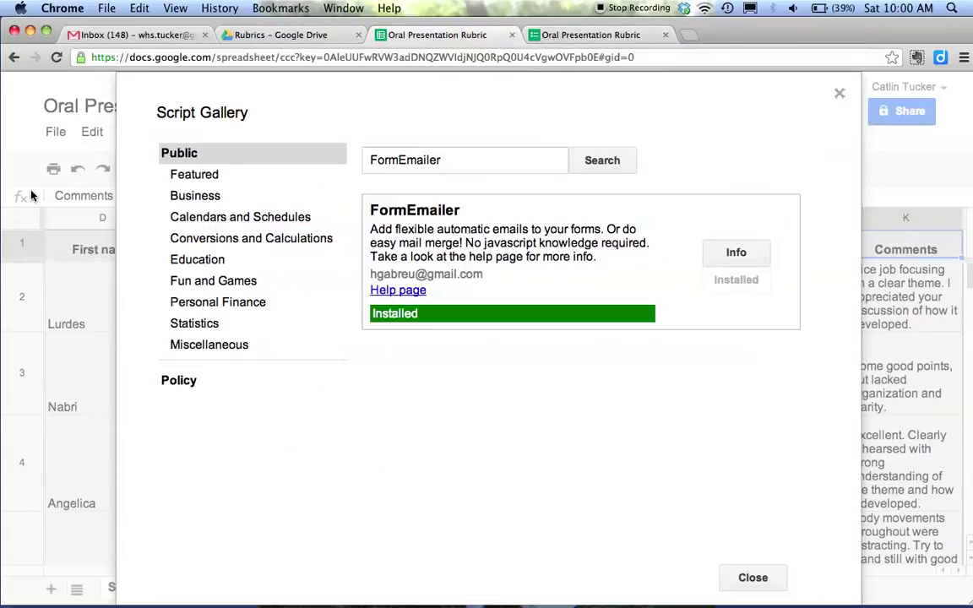
left_click(743, 578)
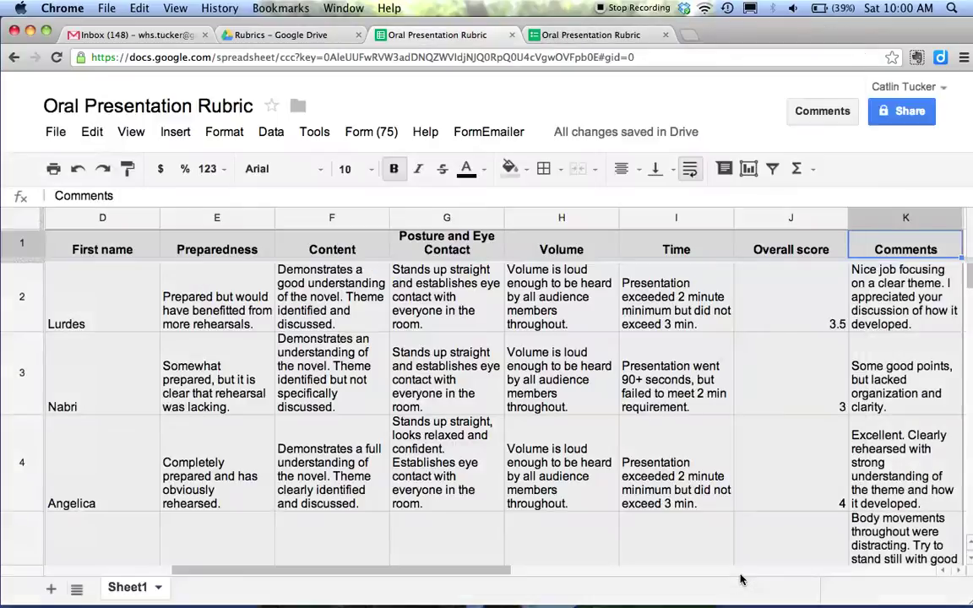
Step: Set up FormEmailer in the spreadsheet and return to the form responses on Sheet1
left_click(495, 133)
left_click(483, 164)
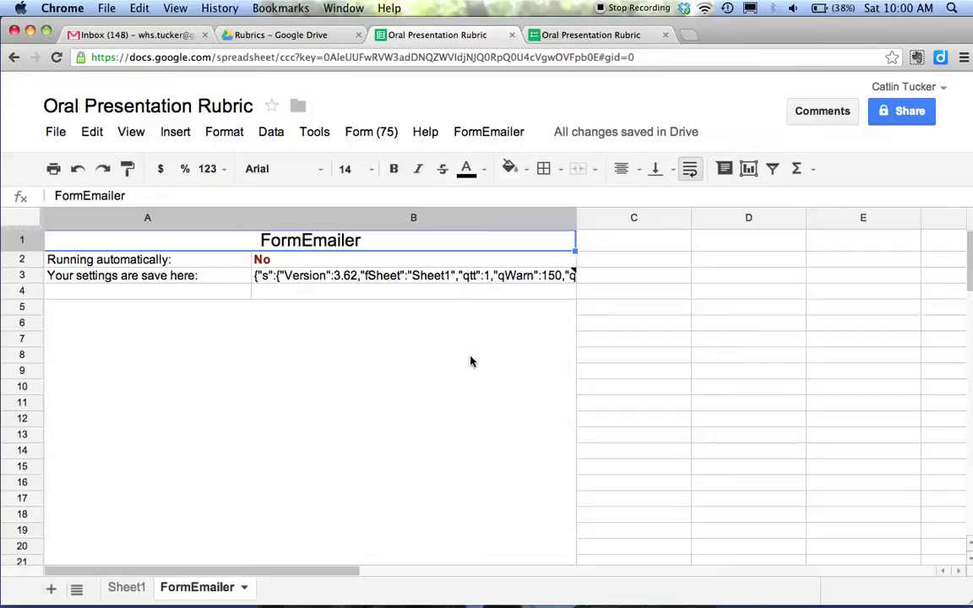
scroll(470, 361, "right", 10)
scroll(470, 361, "left", 5)
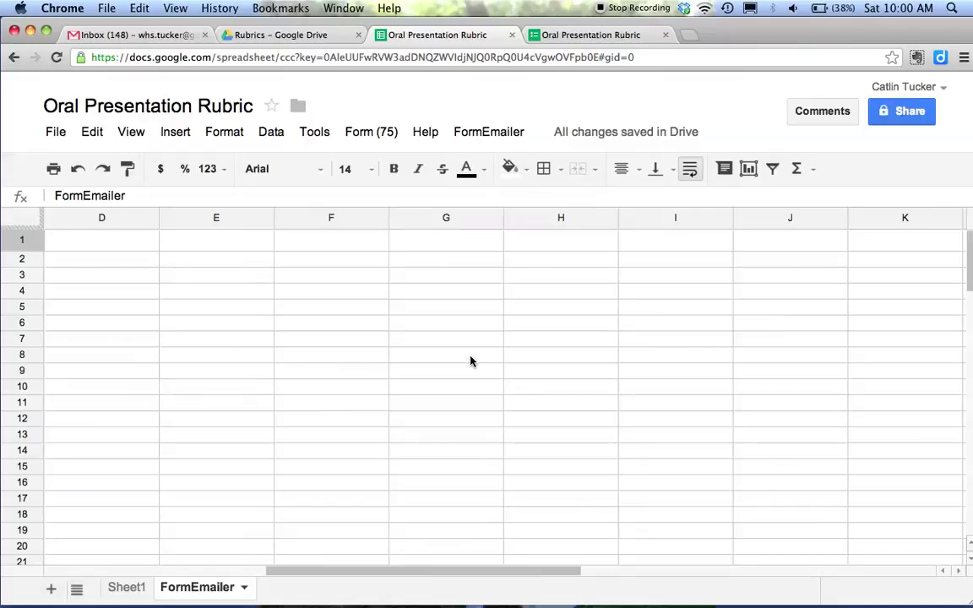
left_click(135, 590)
scroll(226, 529, "right", 15)
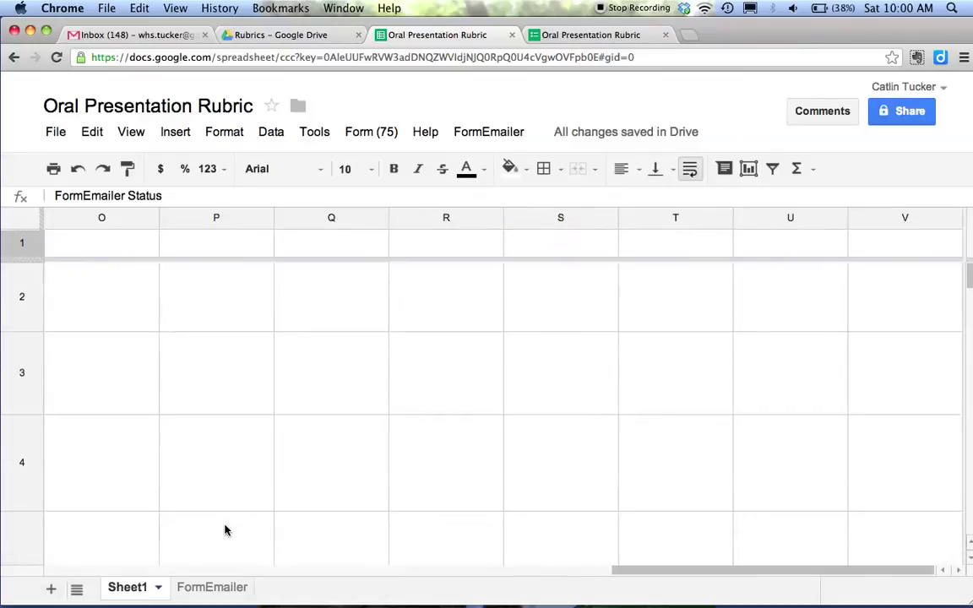
scroll(225, 530, "left", 15)
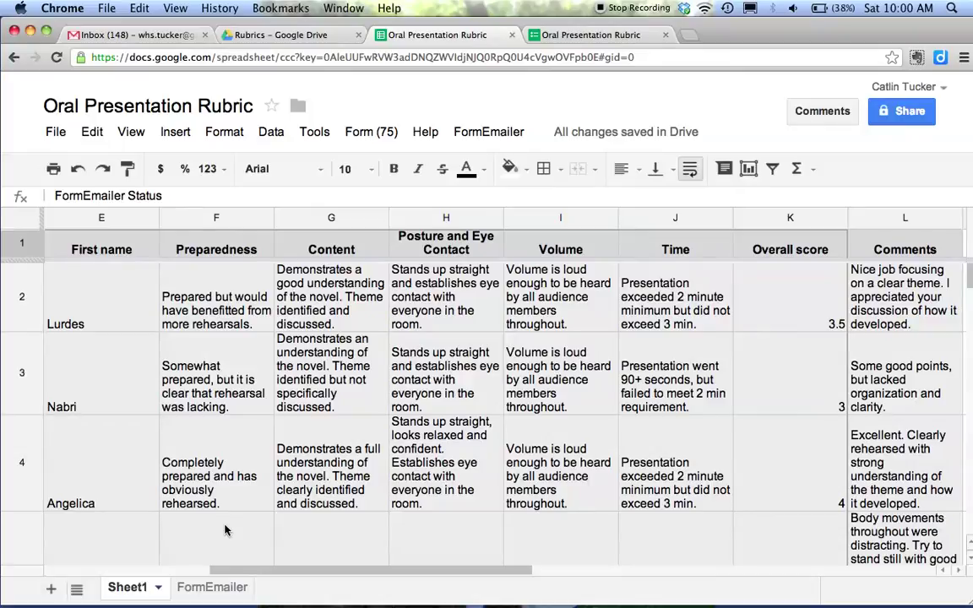
left_click(491, 133)
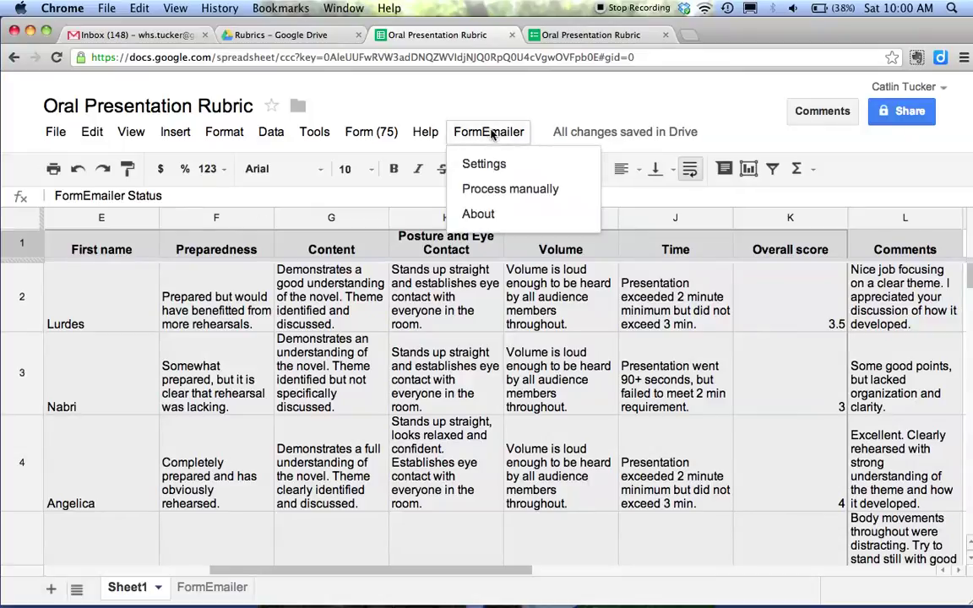
left_click(486, 164)
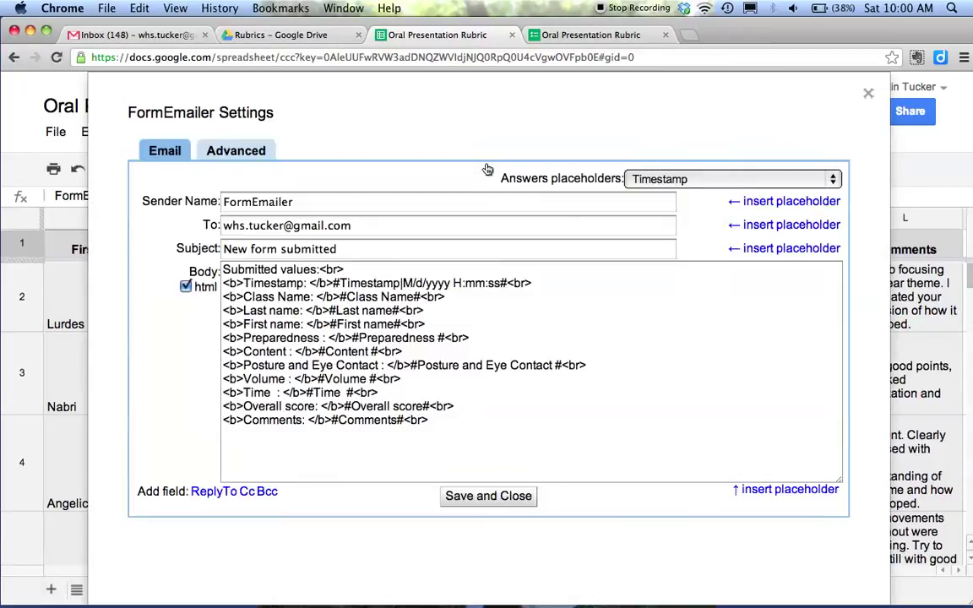
double_click(321, 202)
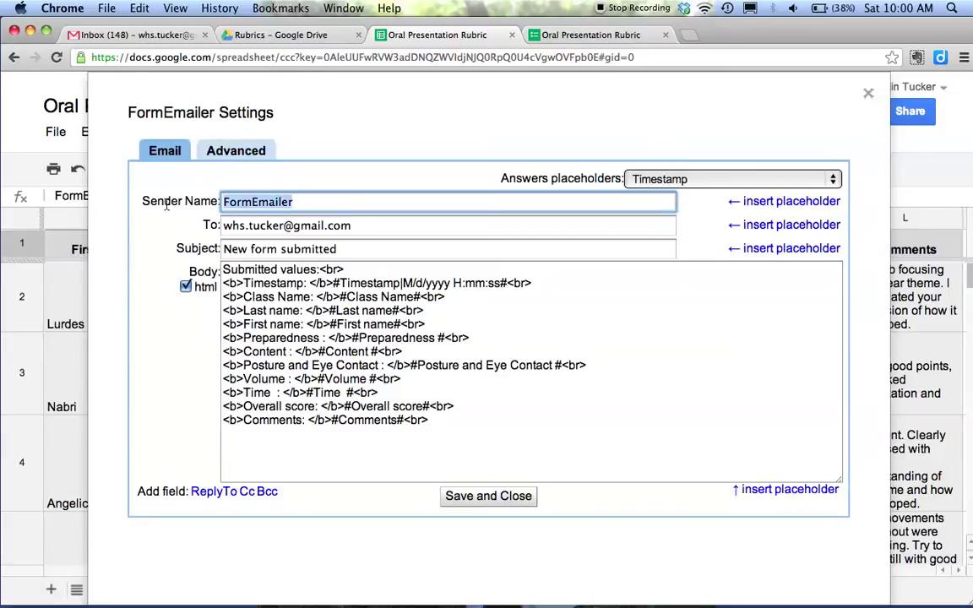
key("BackSpace")
left_click_drag(372, 232, 224, 198)
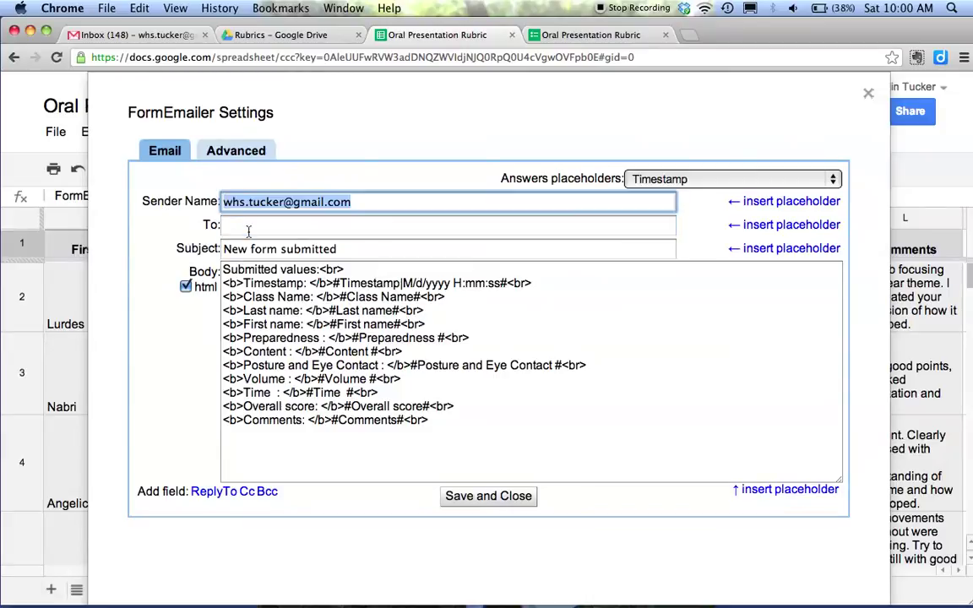
left_click(248, 230)
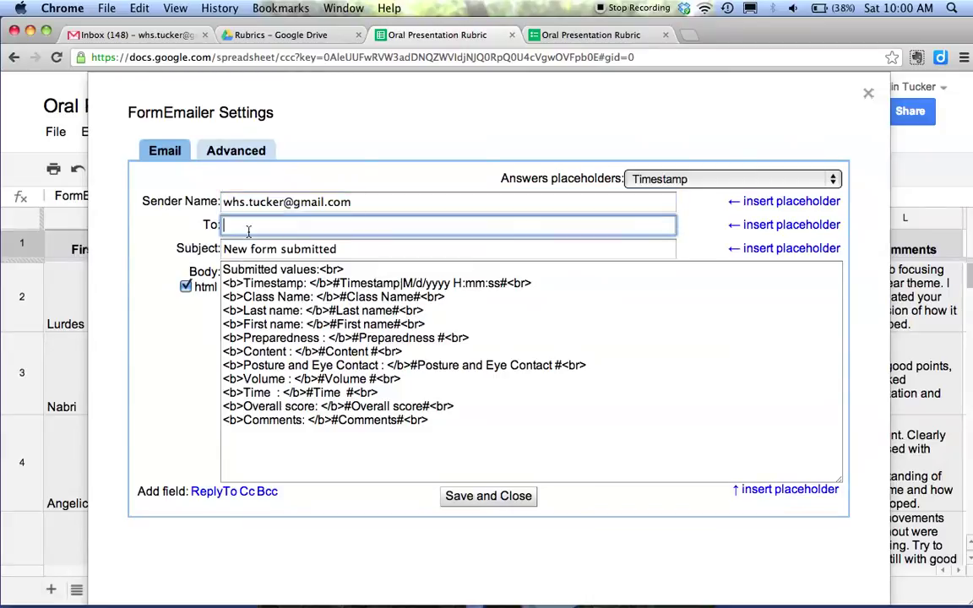
left_click(824, 179)
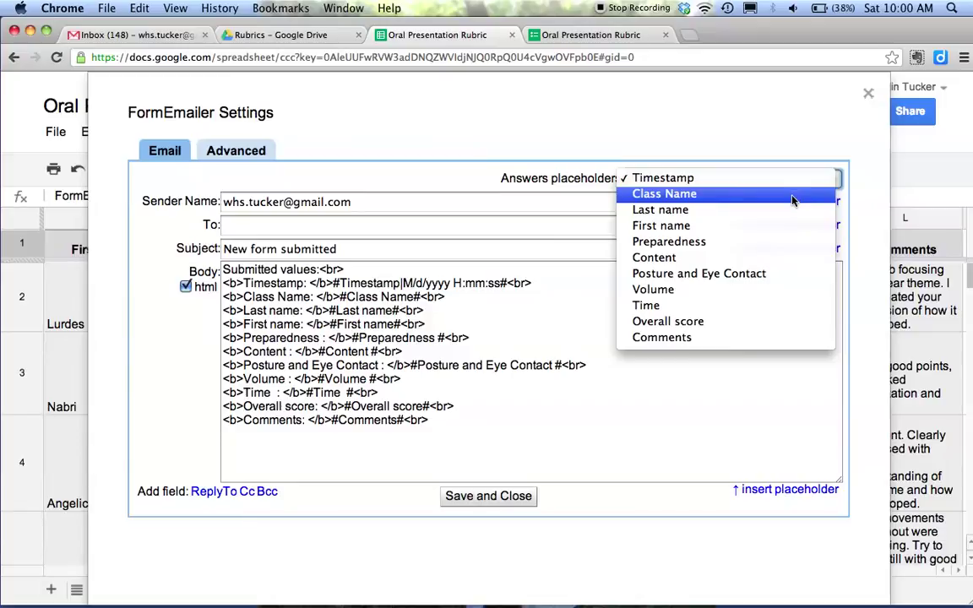
left_click(836, 178)
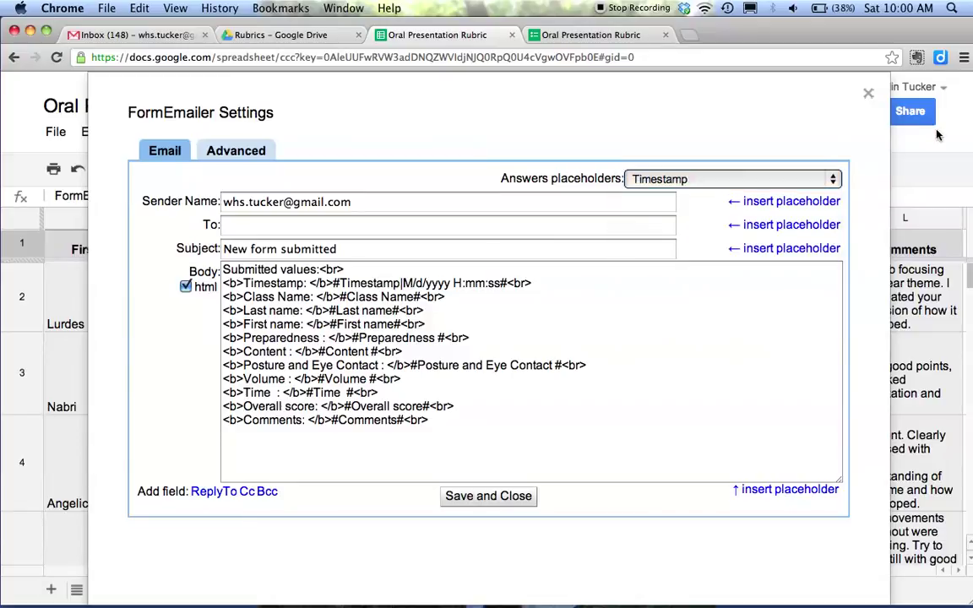
left_click(868, 94)
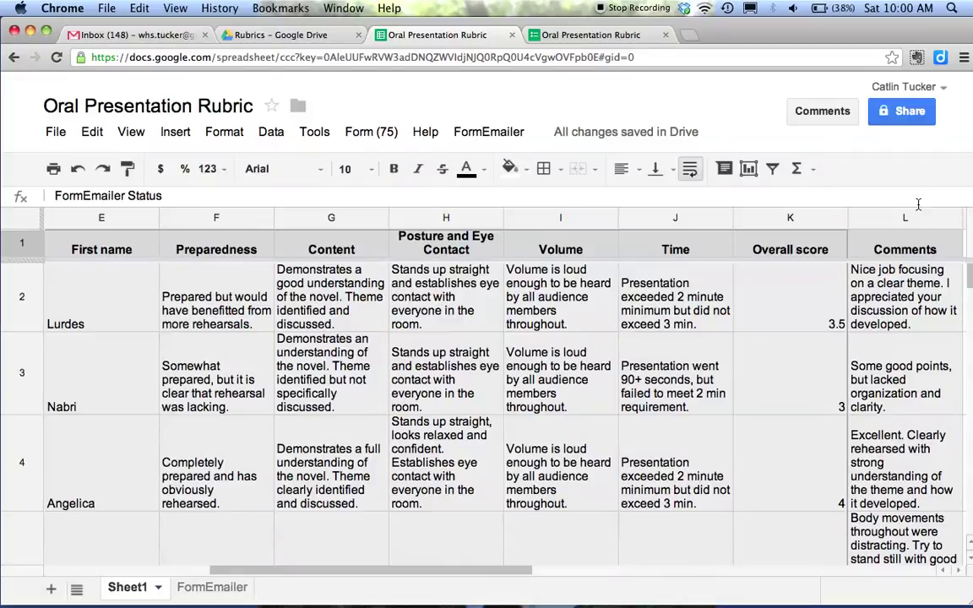
Step: Open the rubric form for editing and add a required text question titled "Email" after the Comments question
left_click(372, 132)
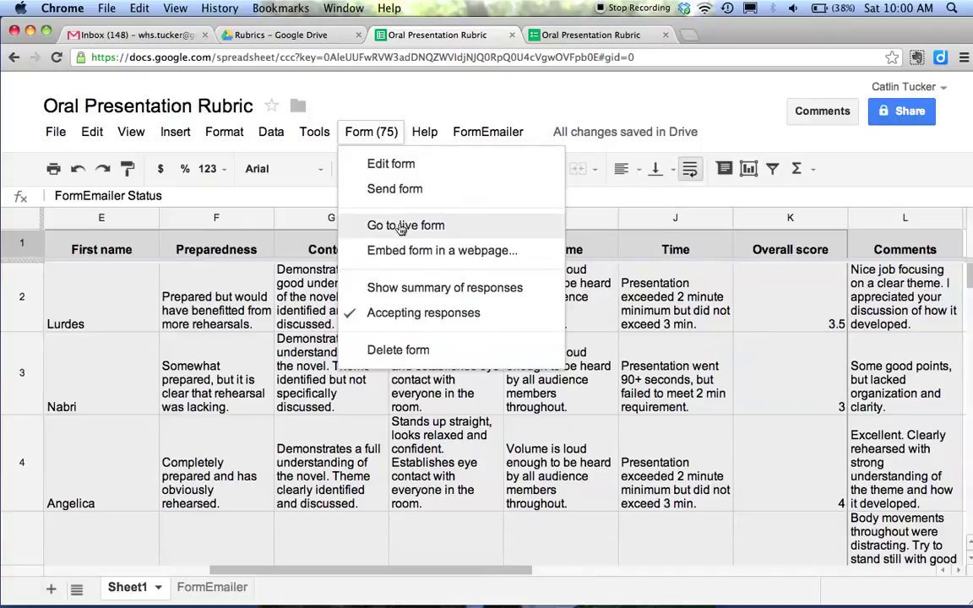
left_click(401, 163)
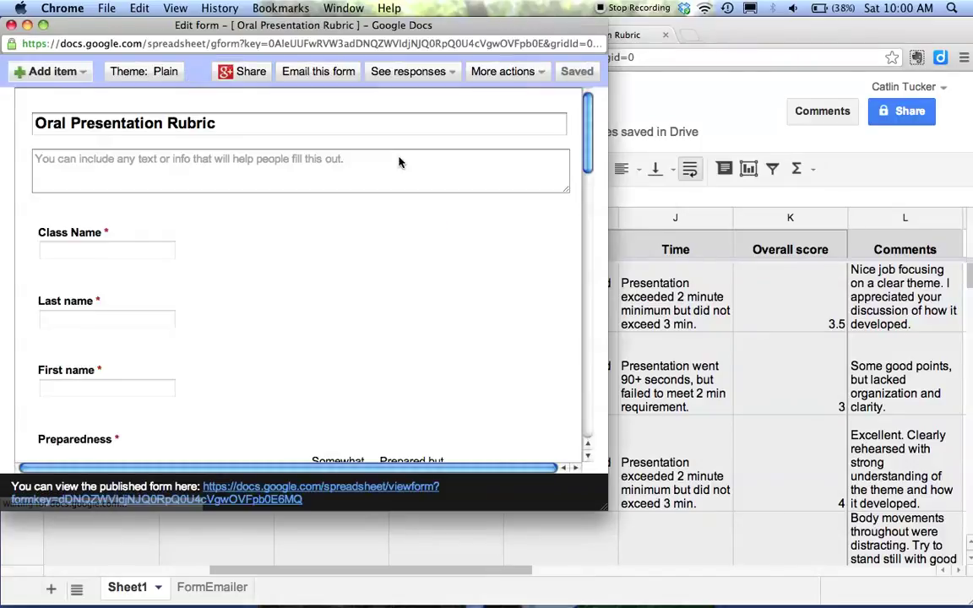
left_click(46, 71)
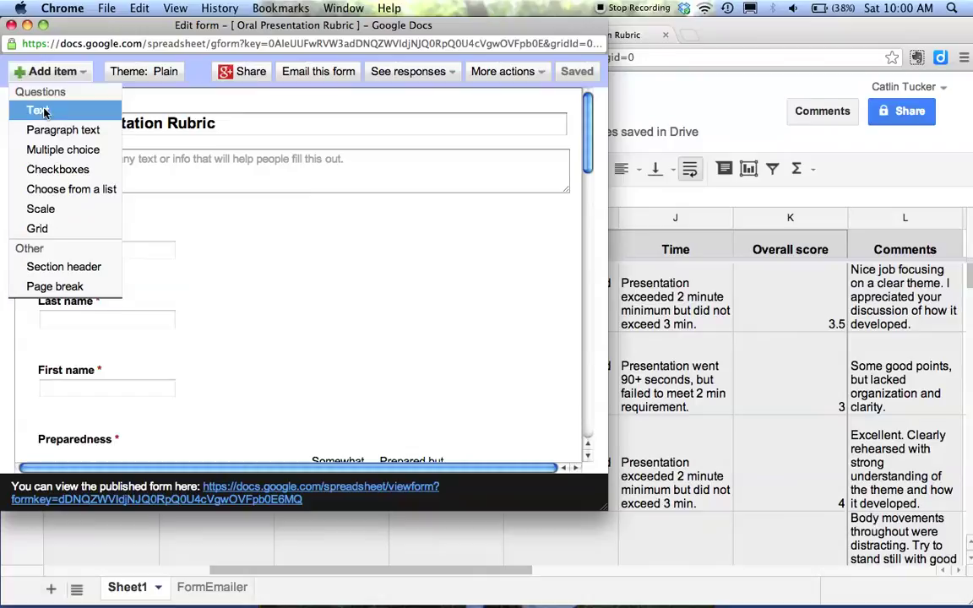
left_click(39, 107)
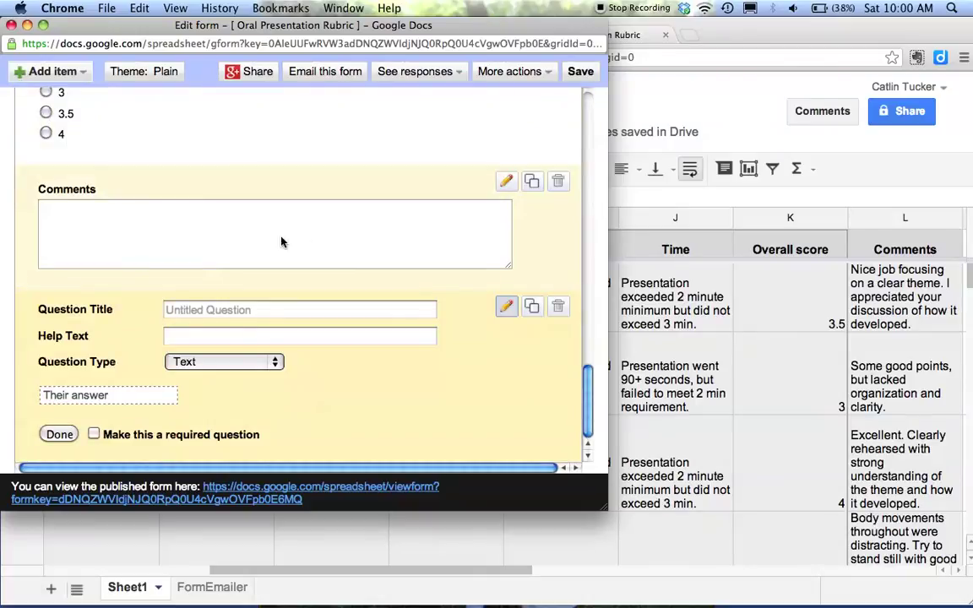
left_click(254, 310)
type("Email")
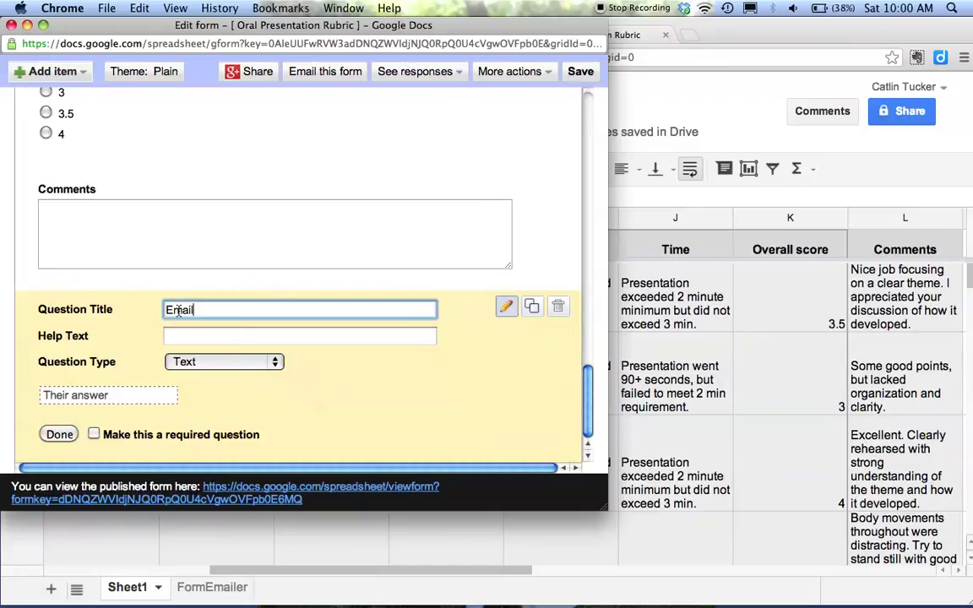
left_click(94, 434)
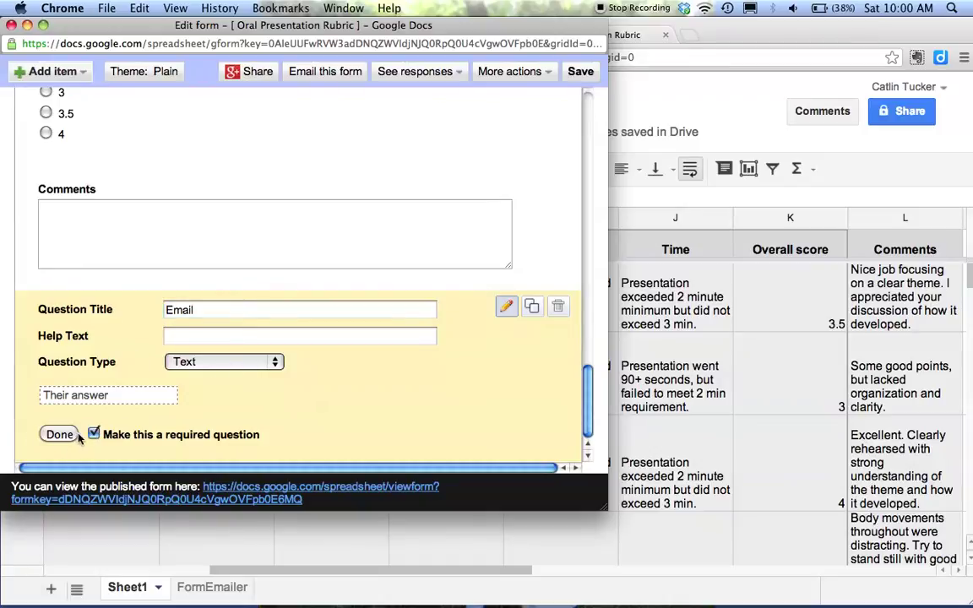
left_click(61, 435)
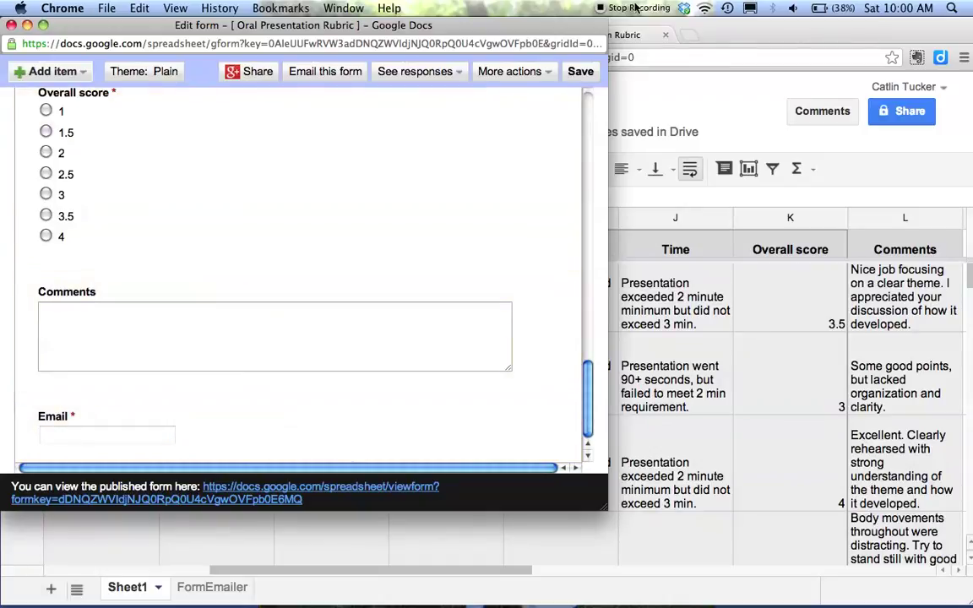
Step: Save the form, close its editor, and check the response sheet for the Email column
left_click(578, 72)
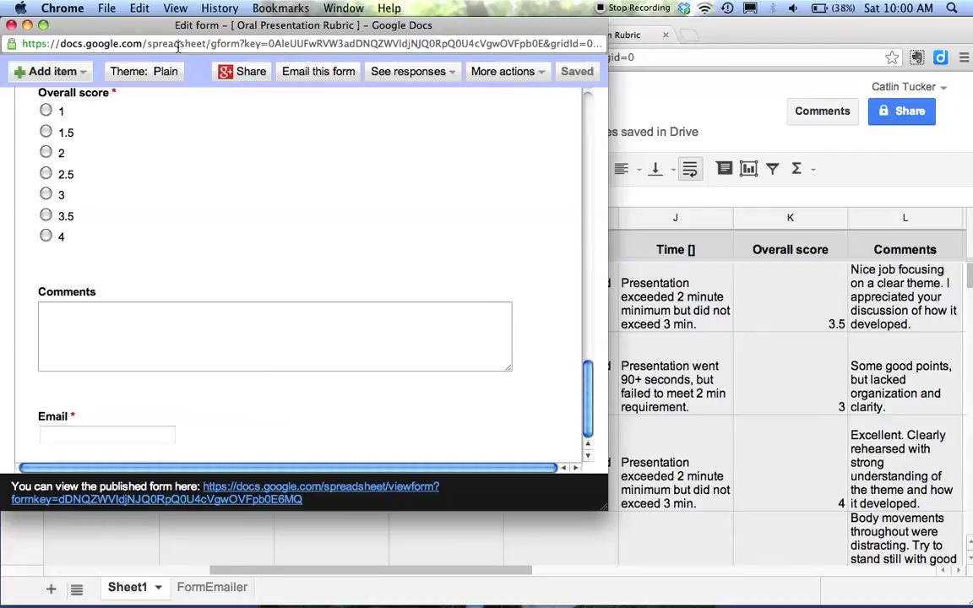
left_click(10, 26)
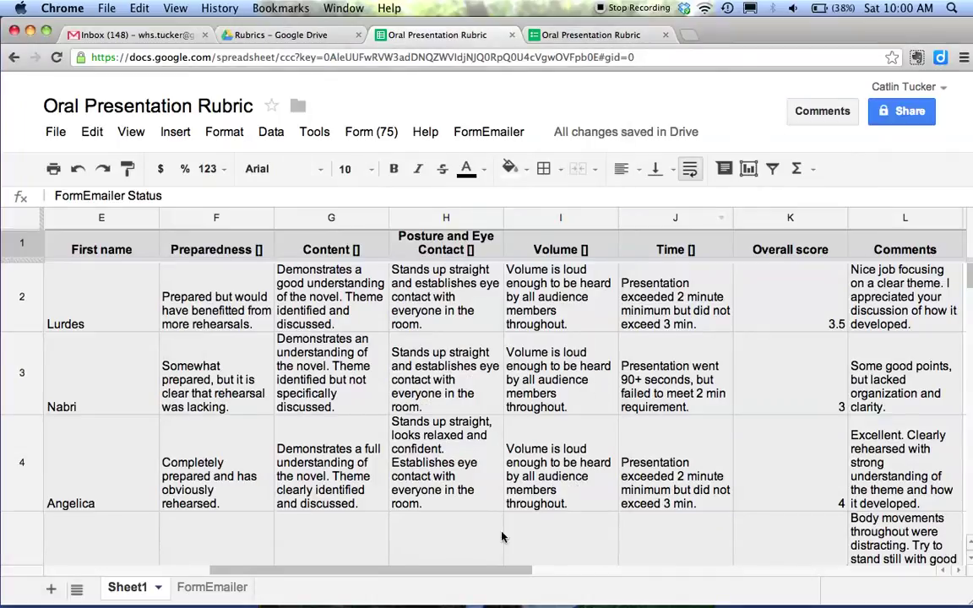
left_click_drag(478, 571, 554, 578)
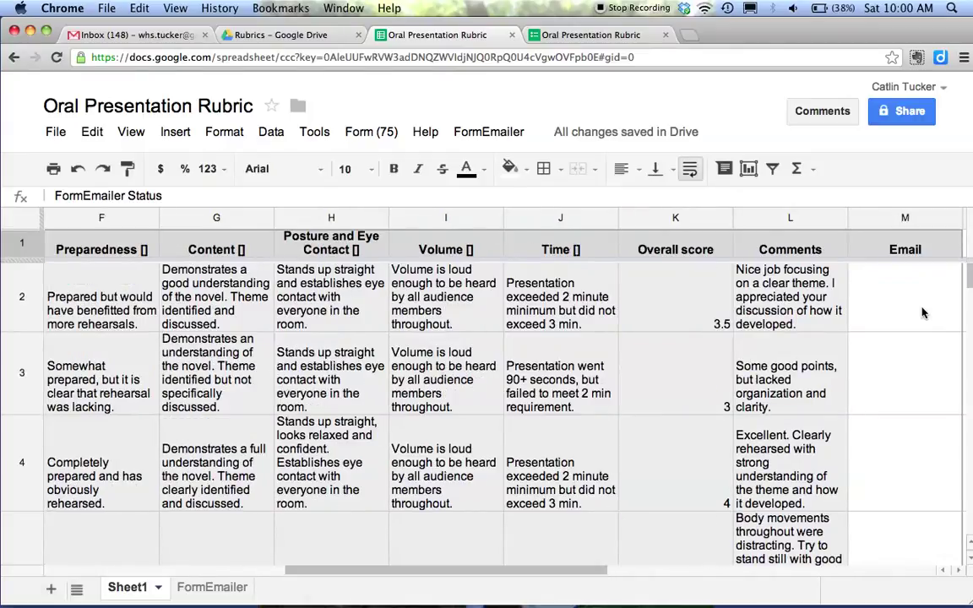
Step: Open the FormEmailer settings and clear the default text from the email body
left_click(504, 138)
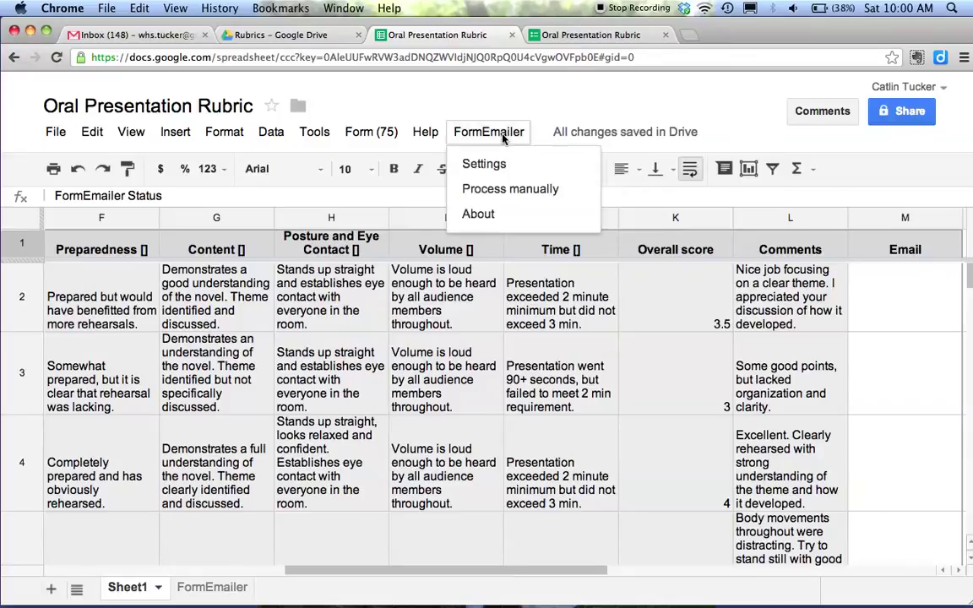
left_click(491, 164)
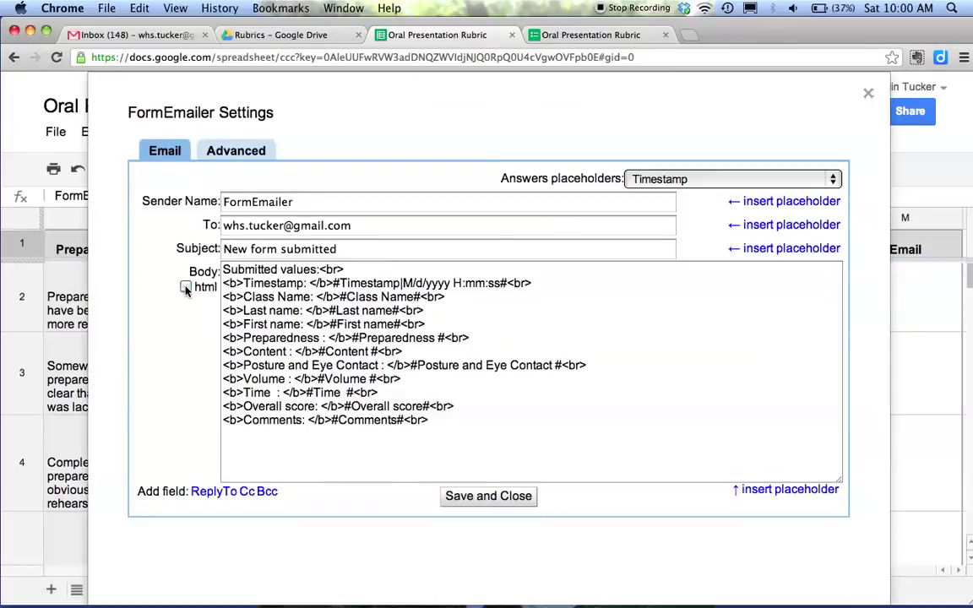
left_click_drag(222, 269, 428, 420)
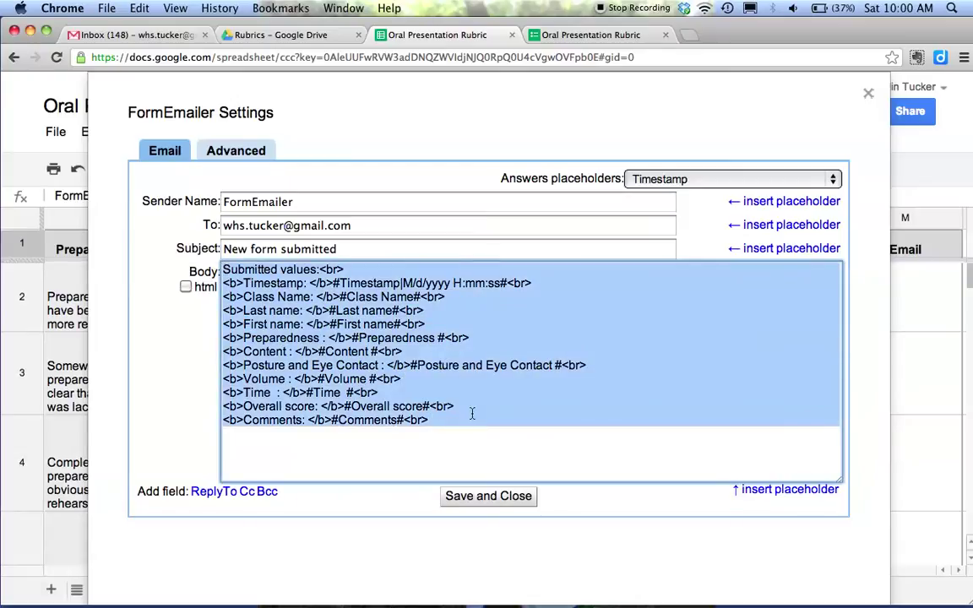
key("BackSpace")
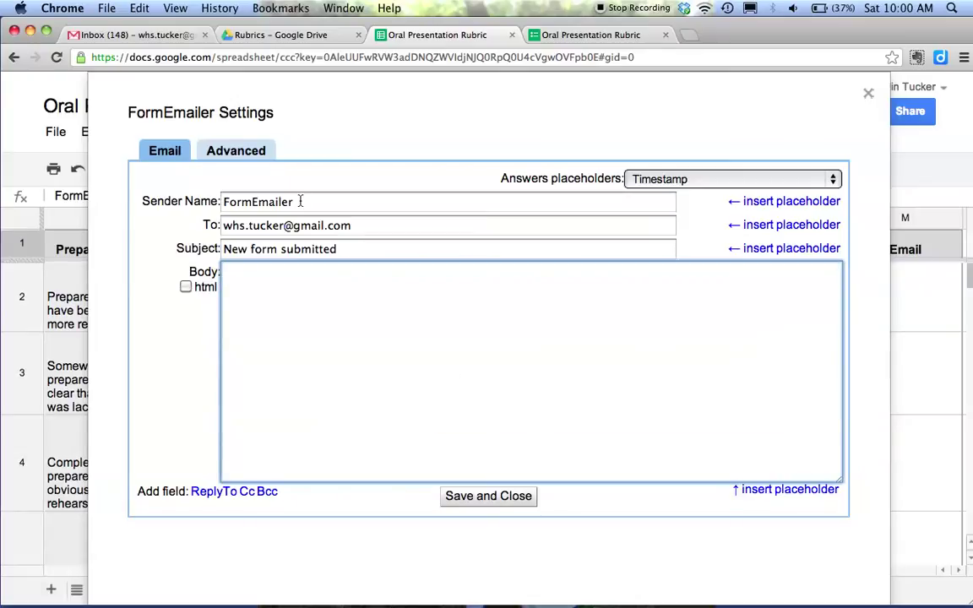
Step: Clear the default sender name and move the e-mail address from the To field into Sender Name
left_click_drag(300, 201, 173, 201)
key("BackSpace")
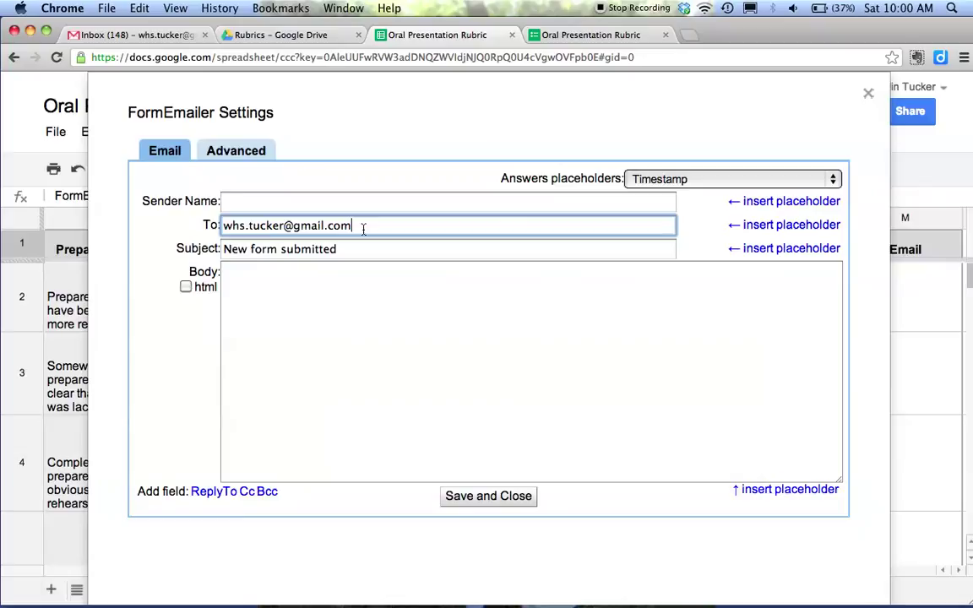
left_click_drag(361, 225, 224, 201)
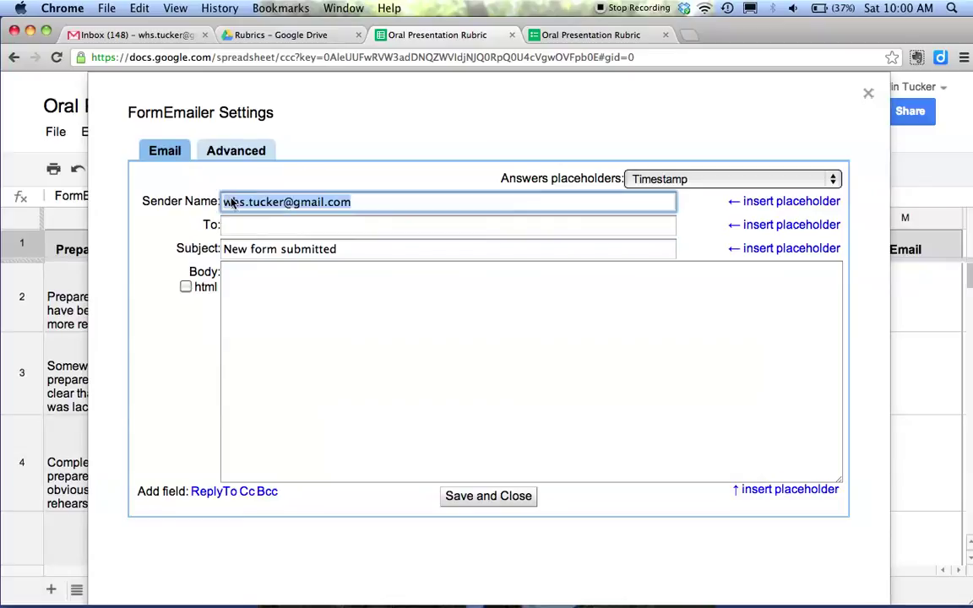
Step: Insert the Email answer placeholder as the recipient in the To field
left_click(242, 231)
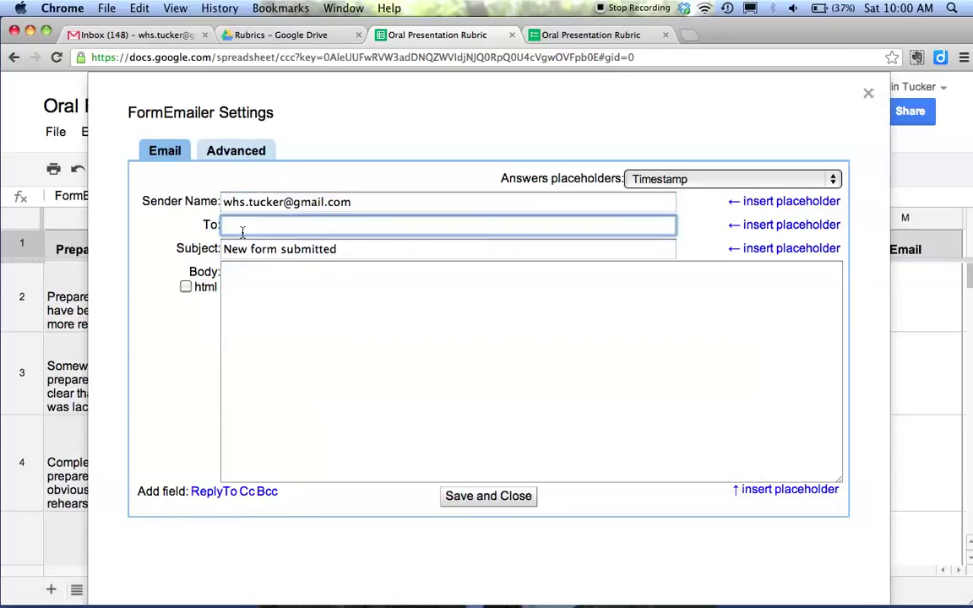
left_click(830, 179)
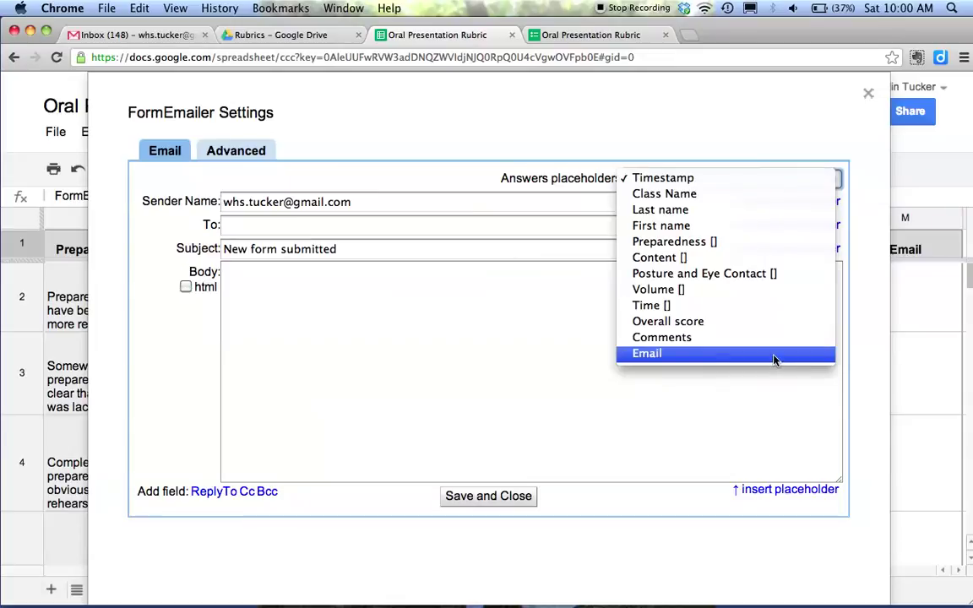
left_click(774, 353)
left_click(776, 226)
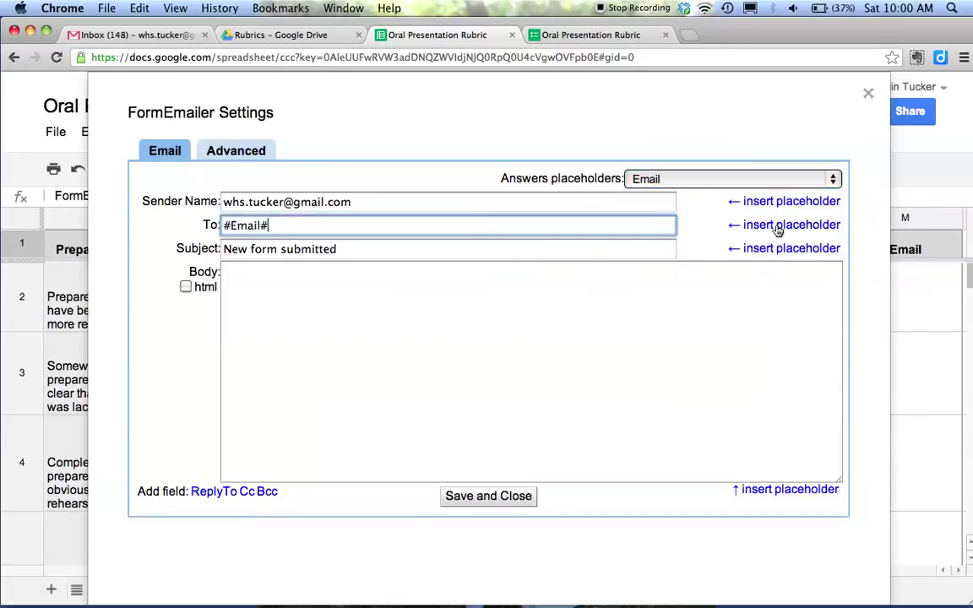
Step: Replace the email subject with "Oral Presentation Feedback"
left_click_drag(380, 248, 191, 236)
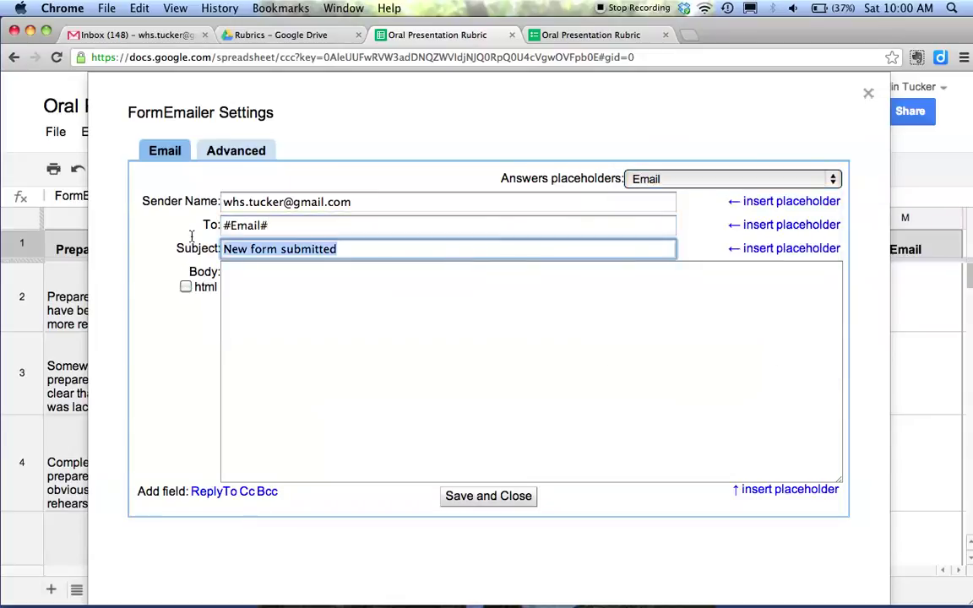
type("Oral PRes")
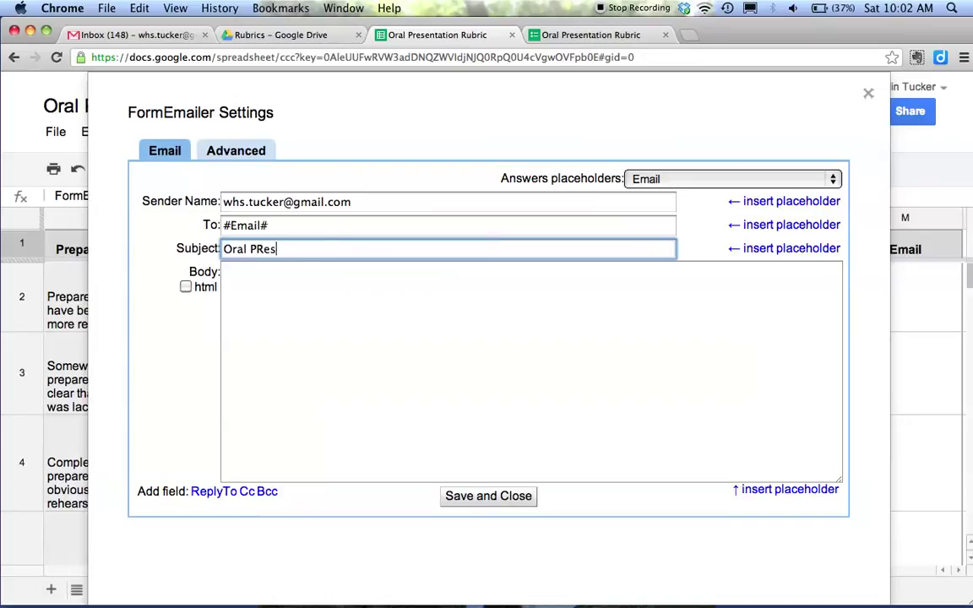
key("BackSpace")
key("BackSpace")
key("BackSpace")
type("resentation F")
type("eefba")
key("BackSpace")
key("BackSpace")
key("BackSpace")
type("d")
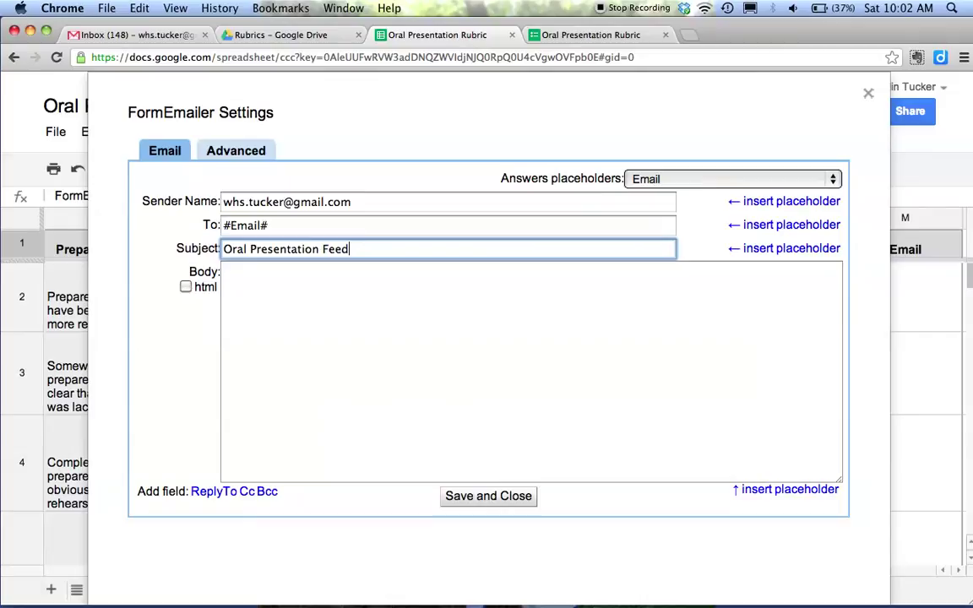
type("bar")
key("BackSpace")
type("ck")
Step: Start the email body with the greeting "Hello #First name#,", using the First name answer placeholder
left_click(626, 357)
type("Hellow")
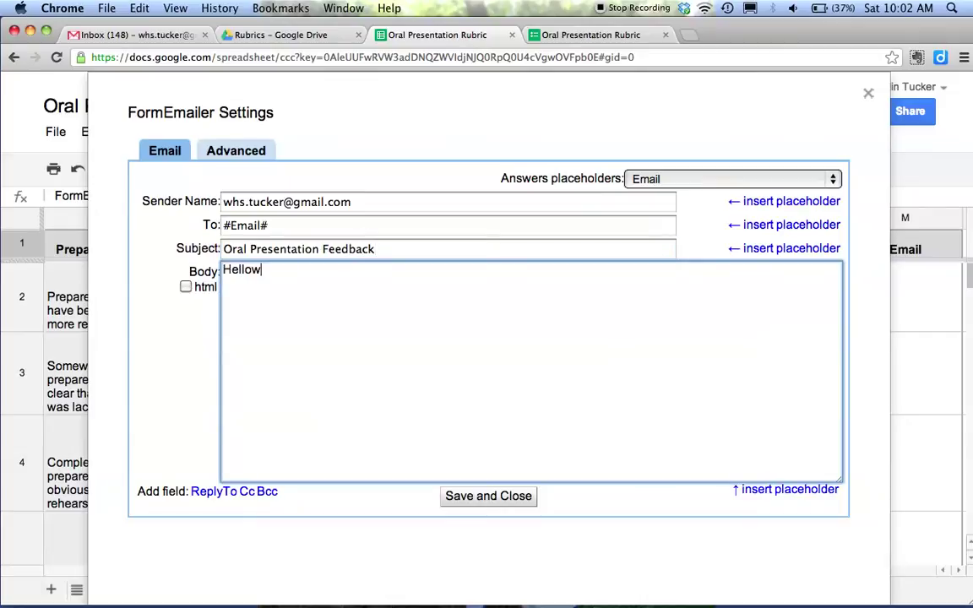
key("BackSpace")
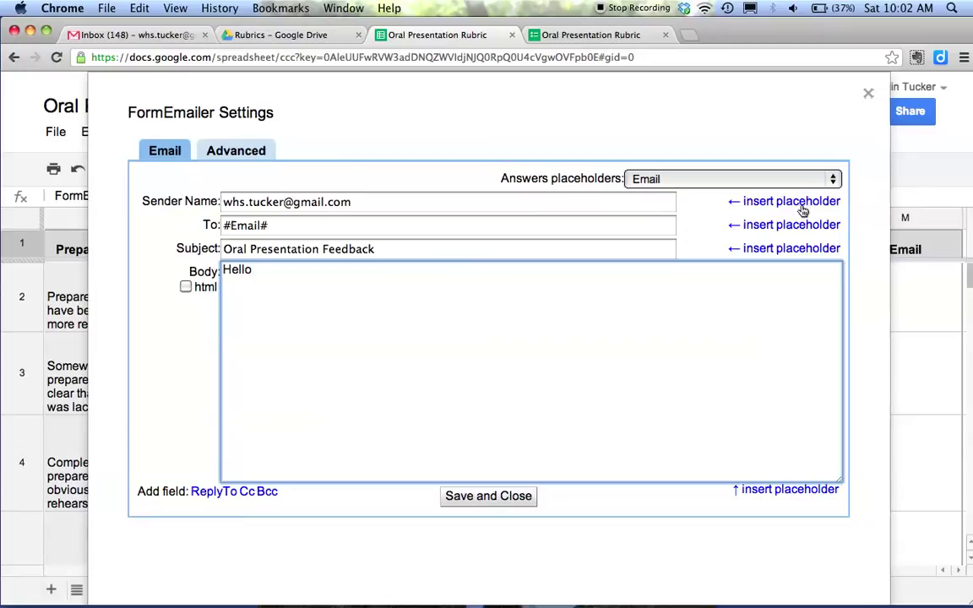
left_click(835, 181)
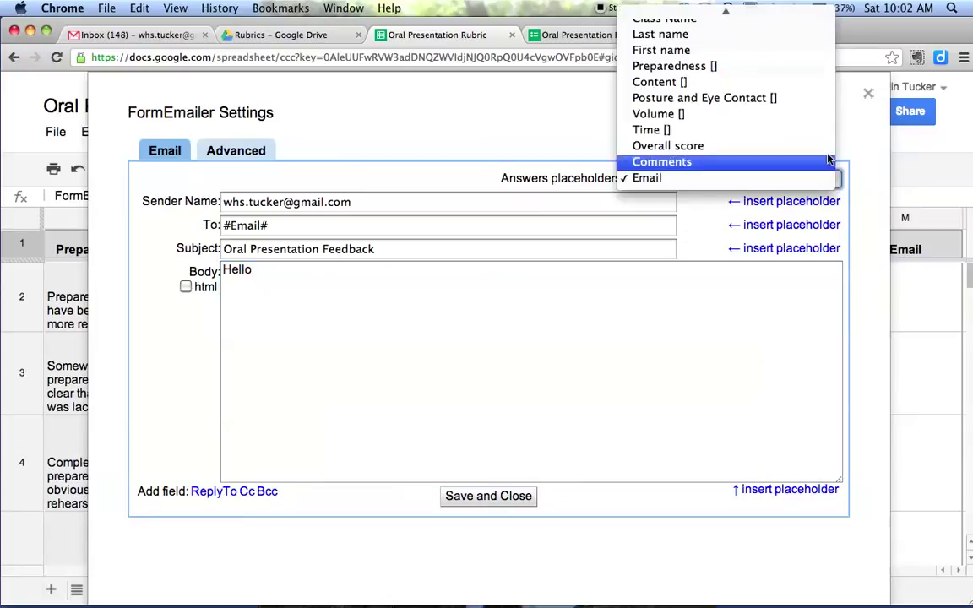
left_click(803, 54)
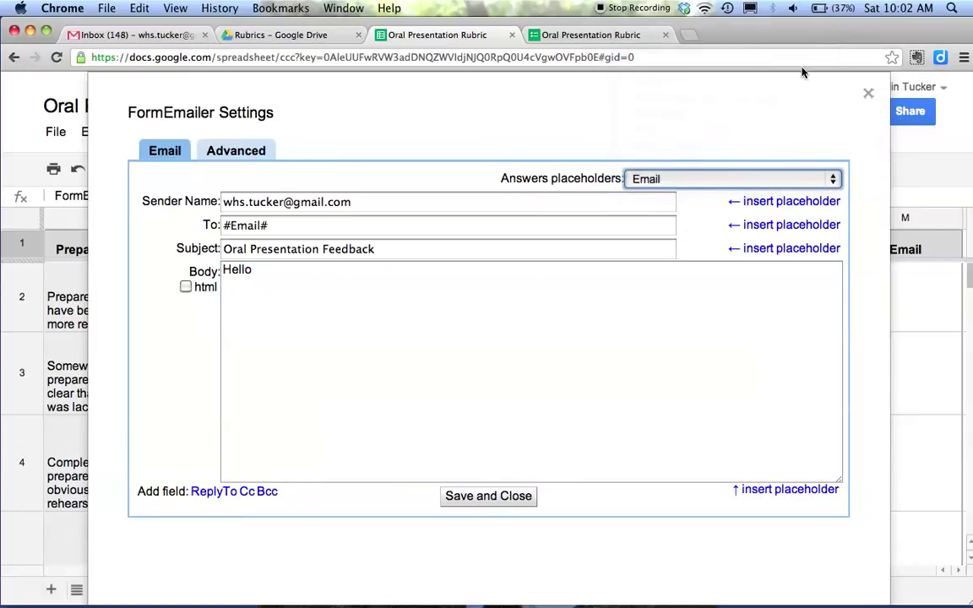
left_click(798, 490)
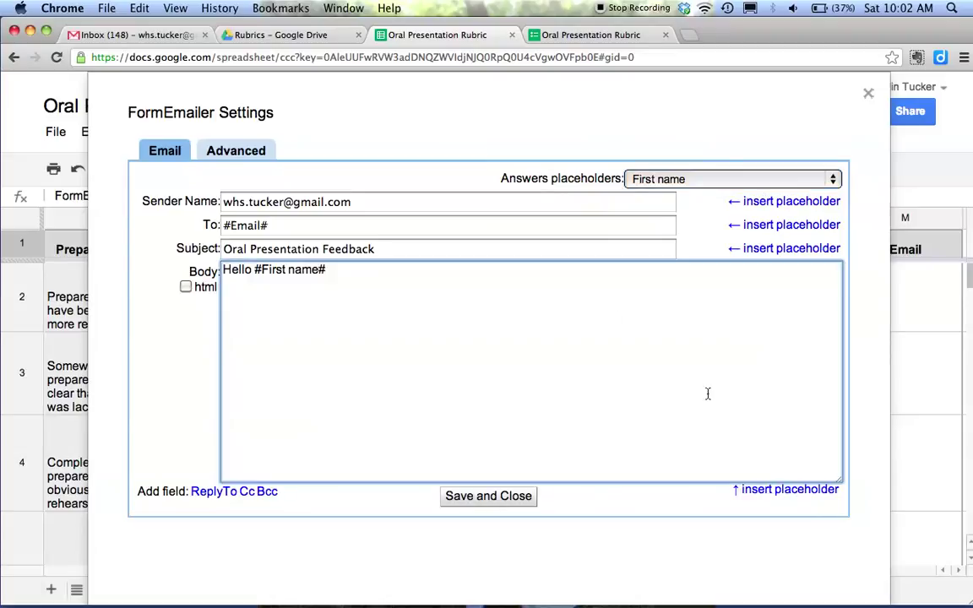
type(",")
Step: Add a separate paragraph reading "Your overall score out of 4 is #Overall score#.", using the Overall score placeholder
left_click(834, 179)
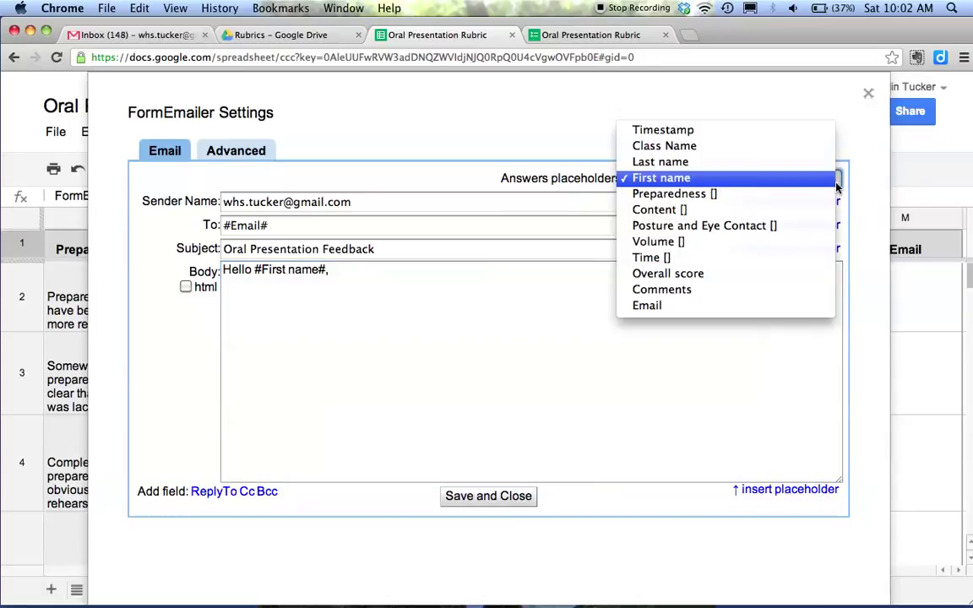
left_click(803, 279)
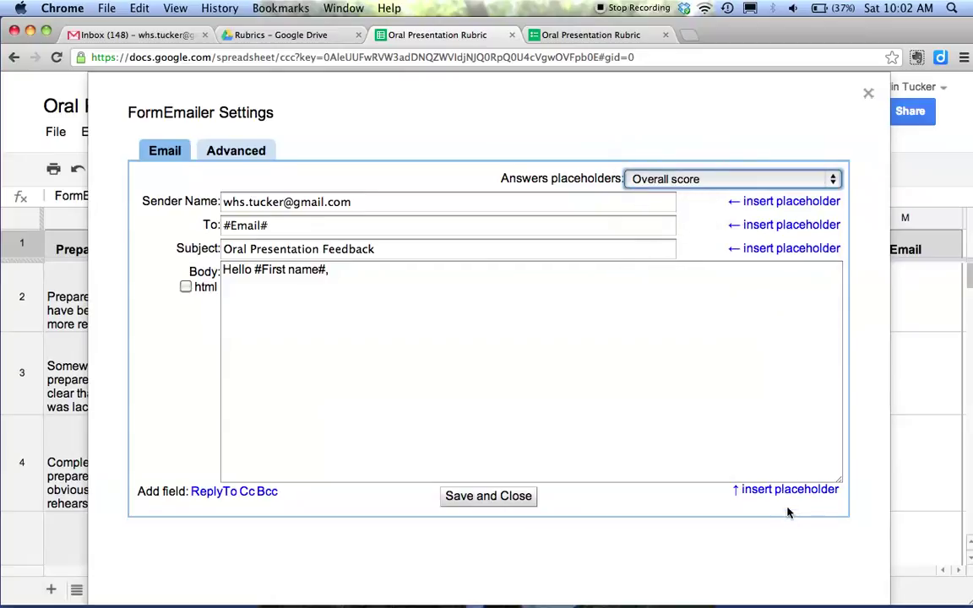
left_click(476, 361)
key("Return")
type("You")
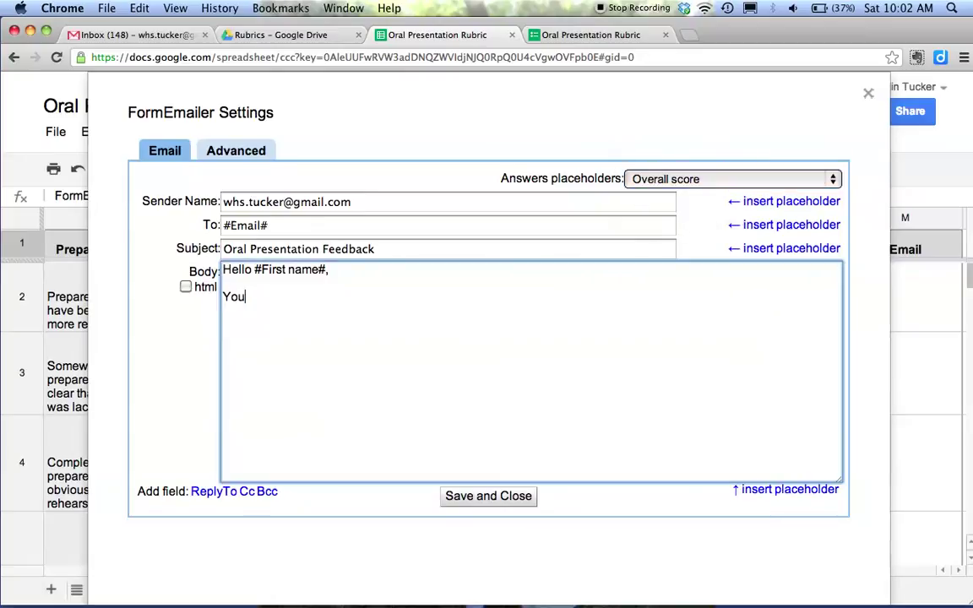
type("r overall score out of")
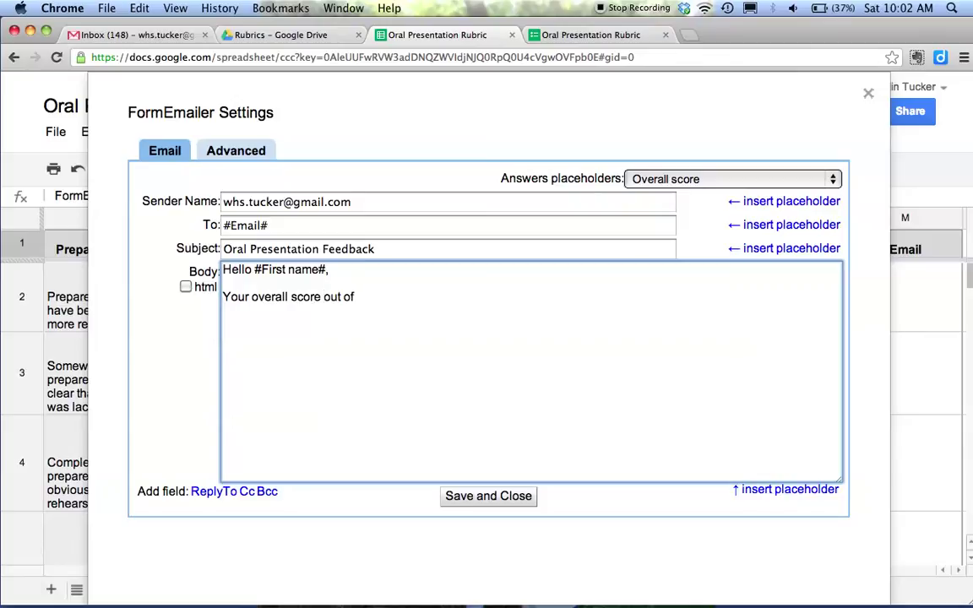
type(" 4 is")
left_click(827, 497)
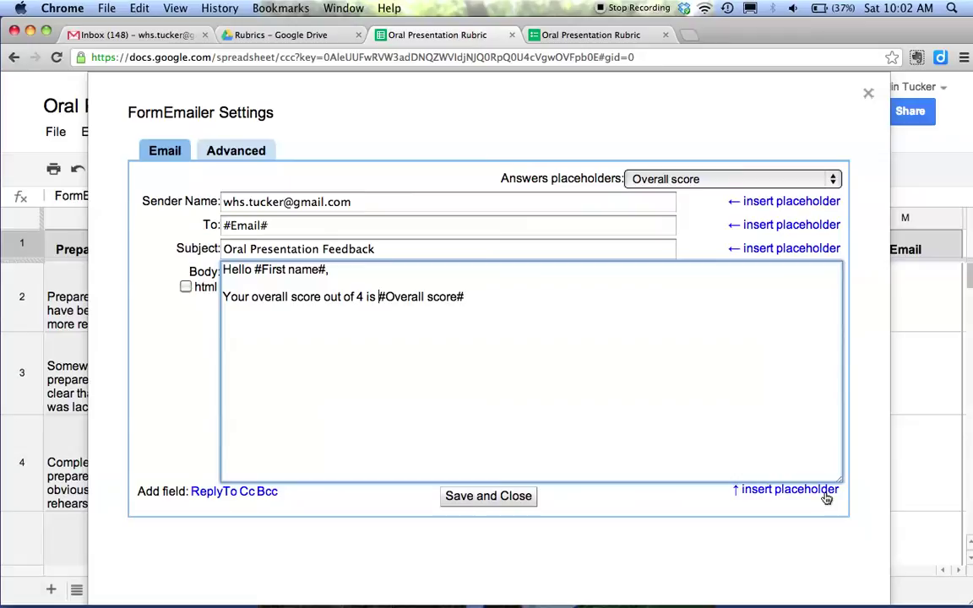
type(".")
Step: Insert the Comments answer placeholder in a new paragraph below the overall score sentence
key("Return")
left_click(833, 182)
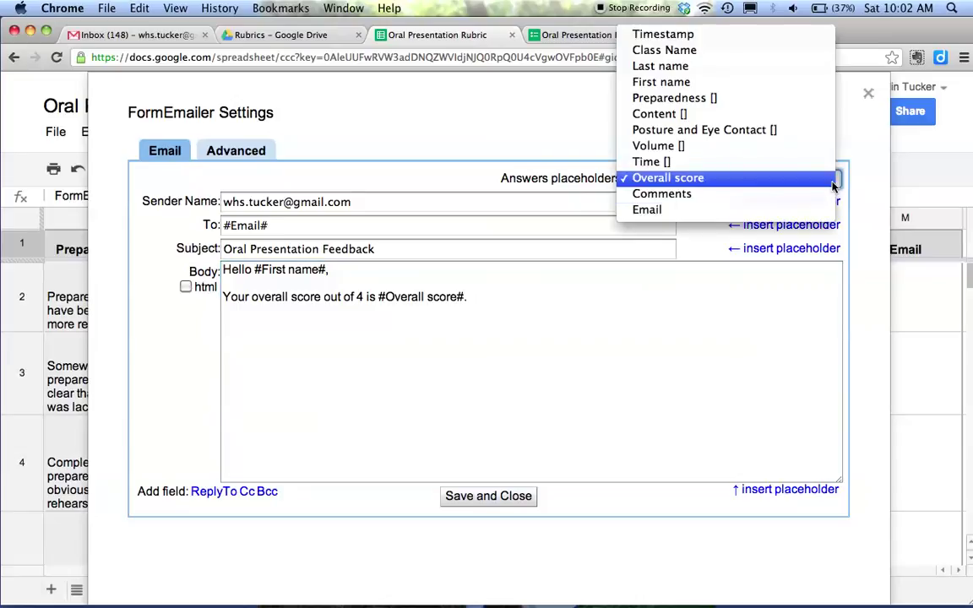
left_click(824, 194)
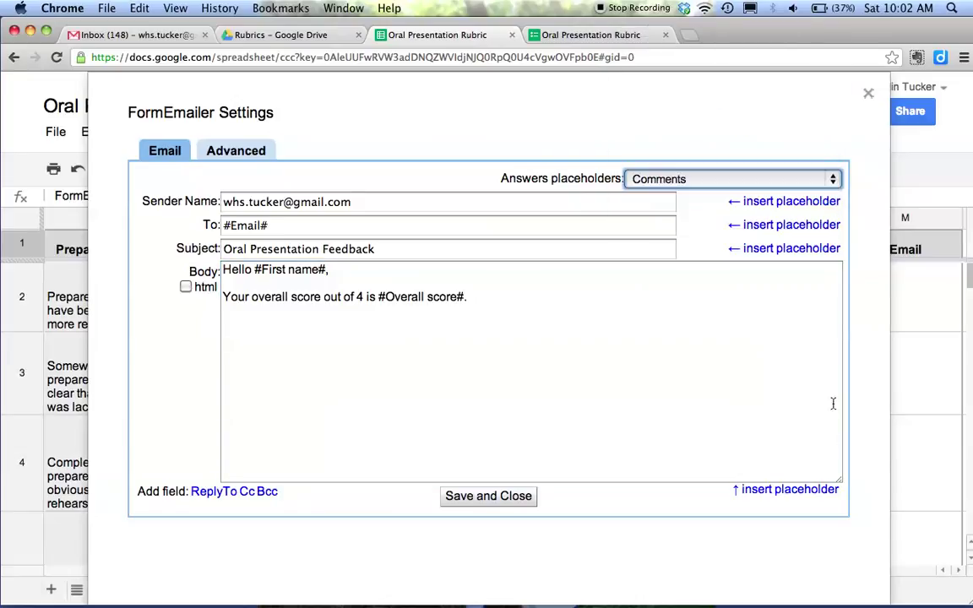
left_click(810, 490)
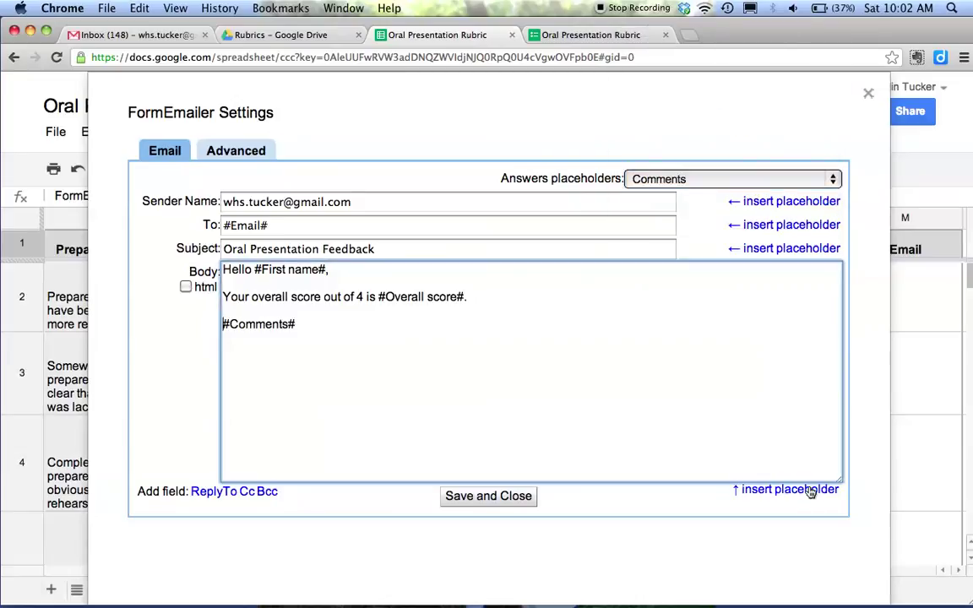
Step: End the Comments paragraph with a period, add "Let me know if you have any questions." and the sender's name as sign-off, and save the settings
type(".")
key("Return")
key("Return")
type("Let me know if you have any questions.  ")
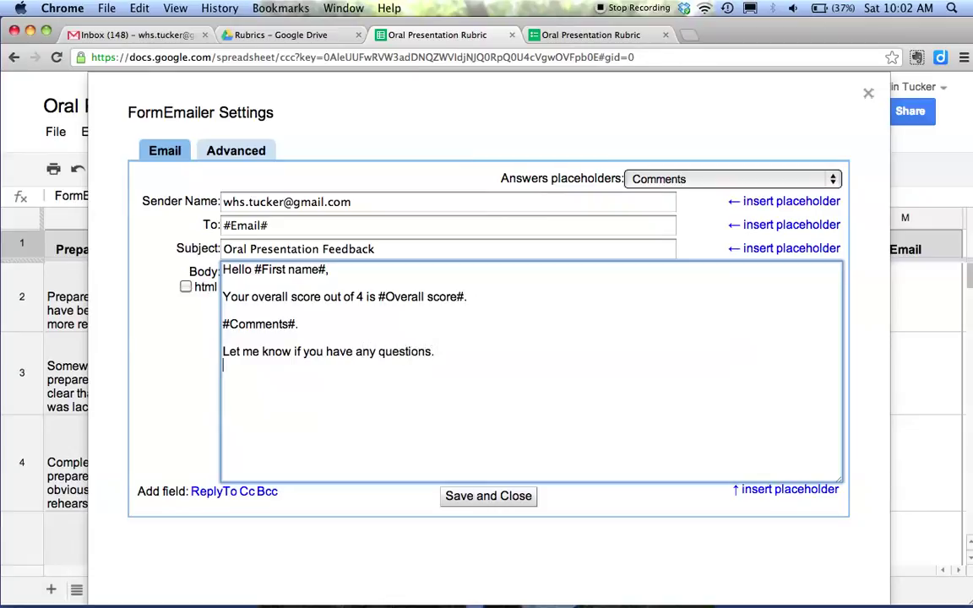
type("Catlin Tucker")
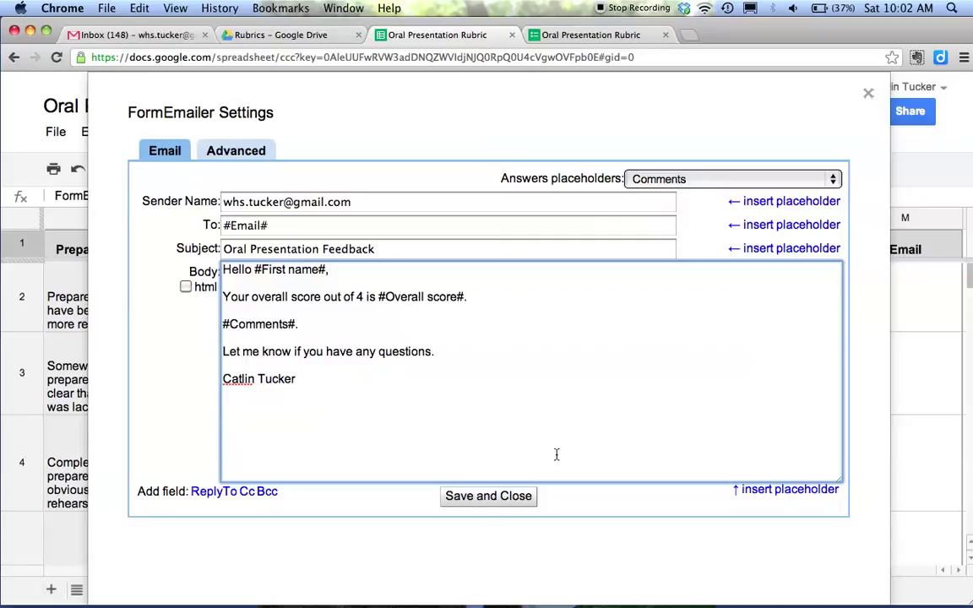
left_click(509, 502)
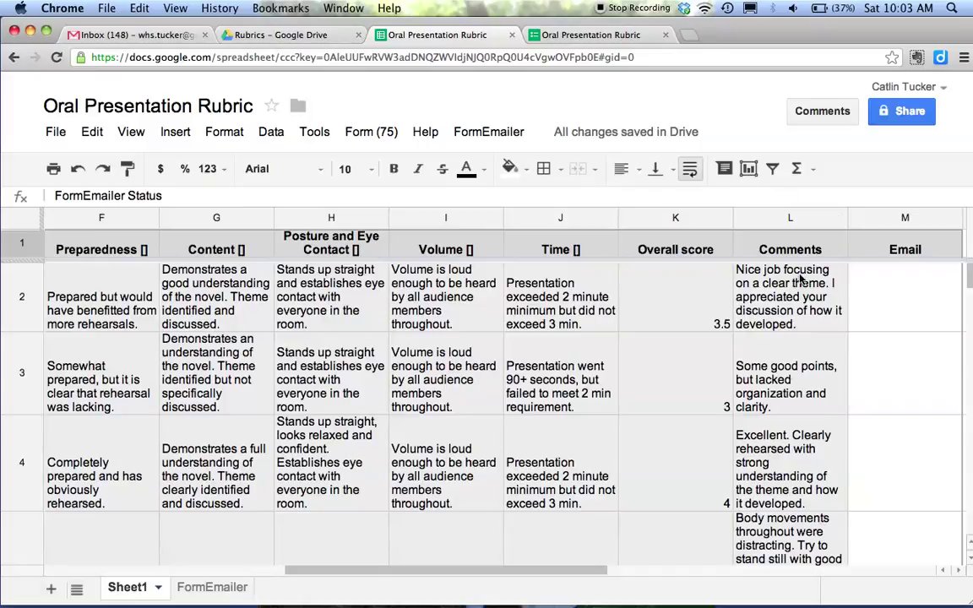
Step: Process line 2 of the responses manually with FormEmailer to send that student's feedback email
left_click(498, 137)
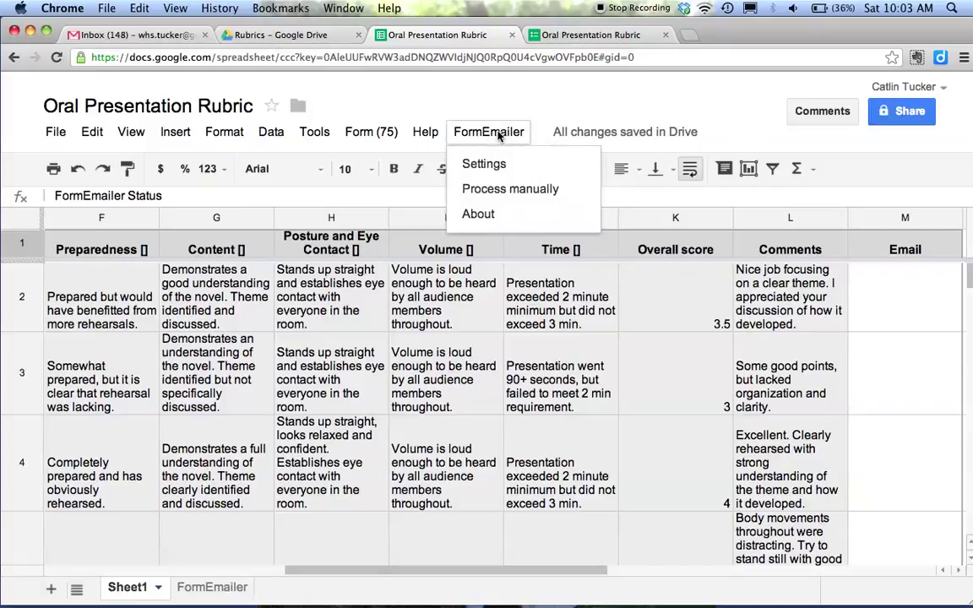
left_click(513, 189)
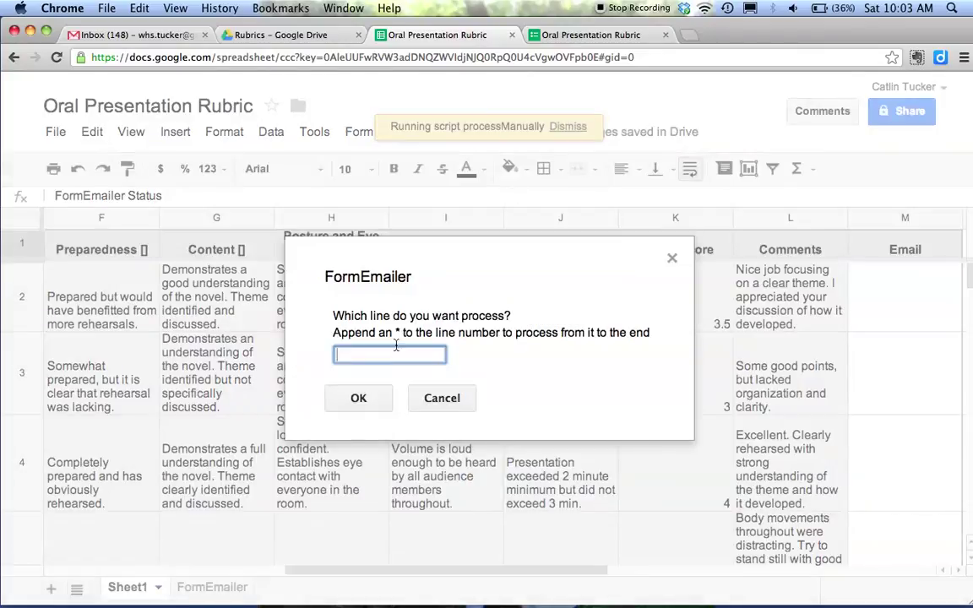
type("2")
left_click(380, 406)
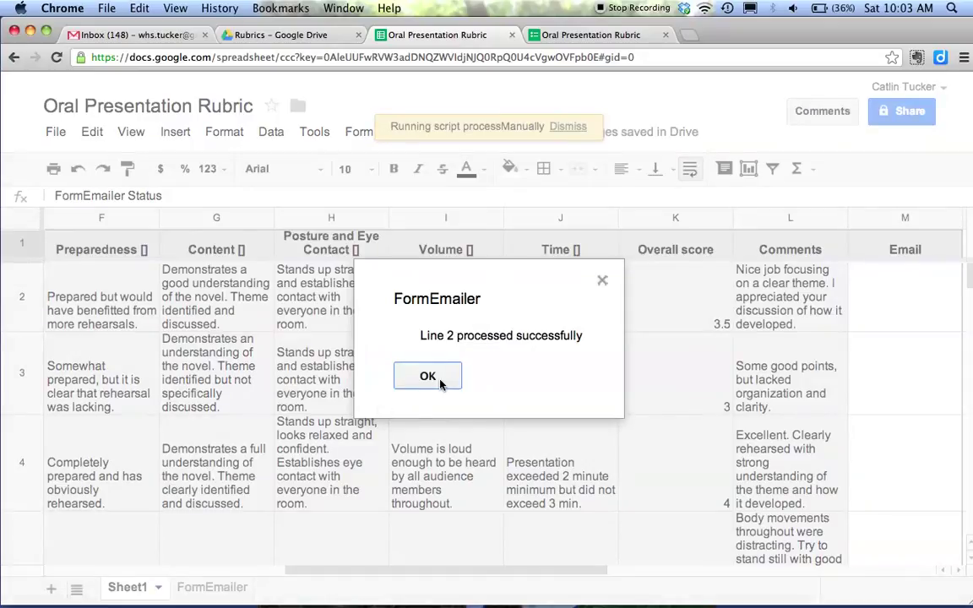
left_click(428, 377)
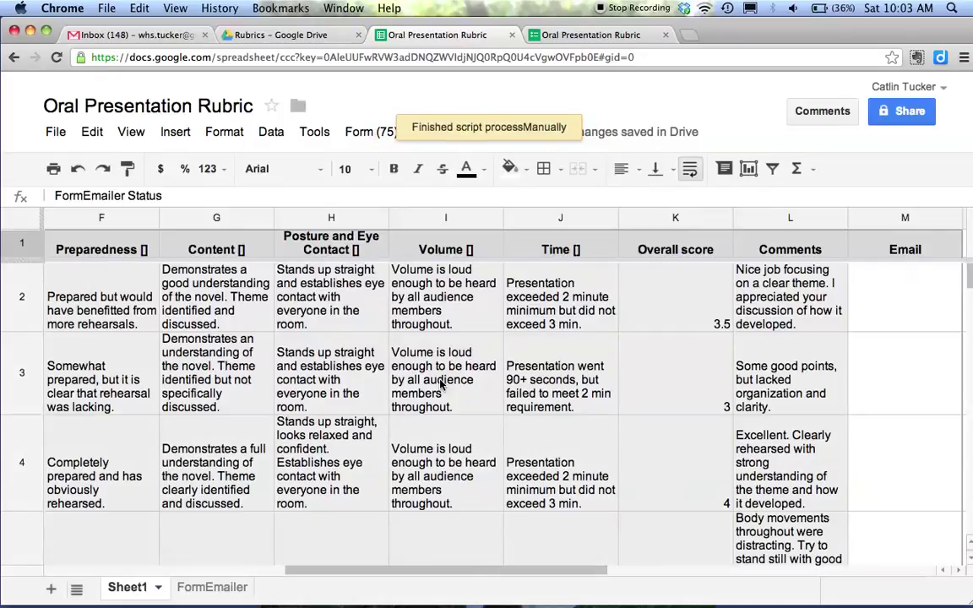